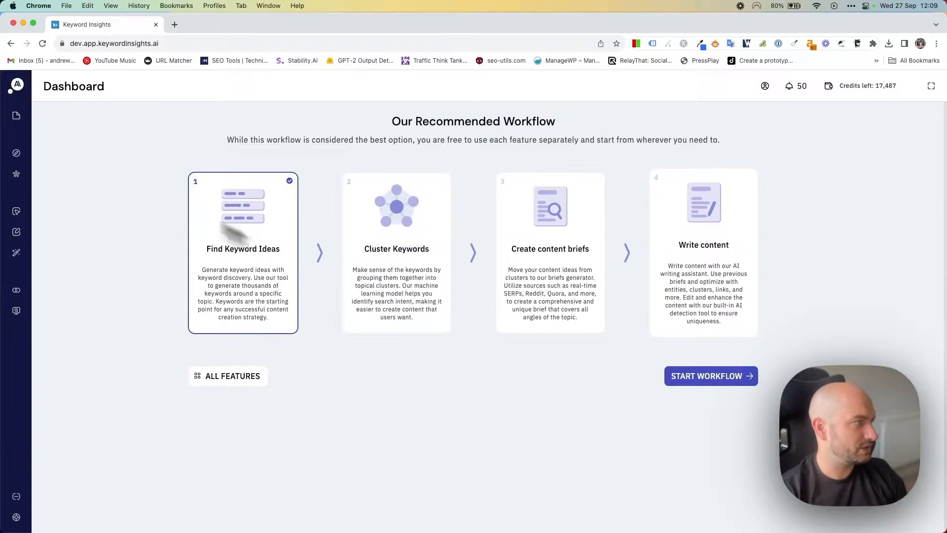
# - Open the "Keyword research - Demo report" from the second page of the recent keyword clusterings
pyautogui.moveTo(29, 153)
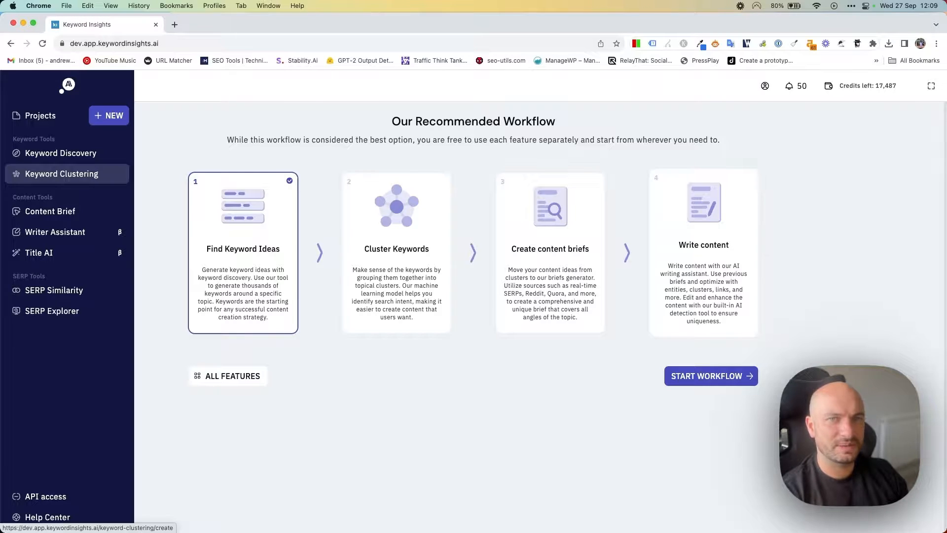
pyautogui.click(61, 175)
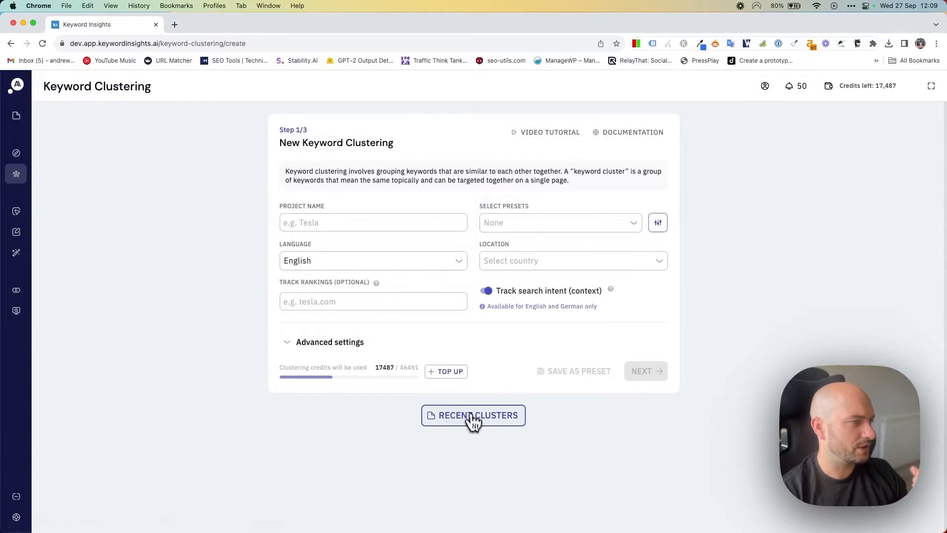
pyautogui.click(473, 417)
pyautogui.scroll(-3, 444, 371)
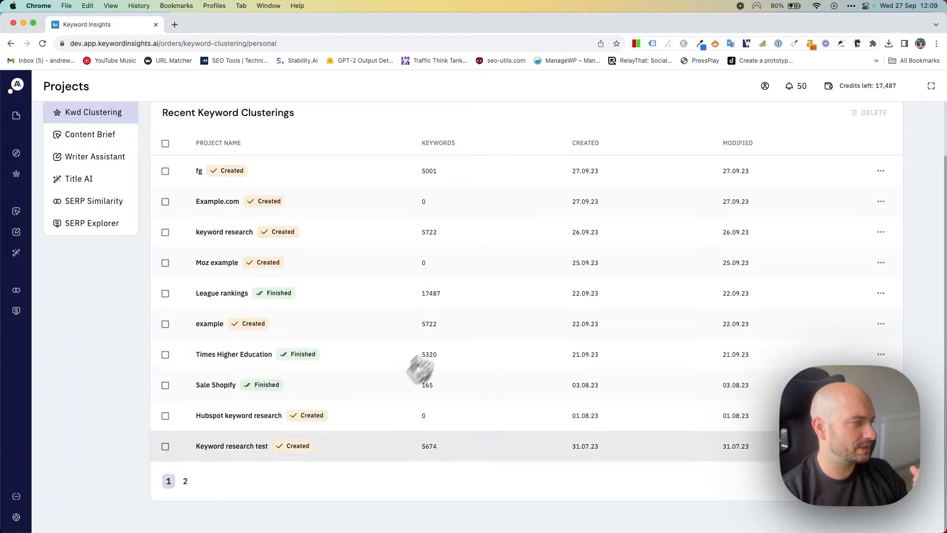
pyautogui.click(186, 483)
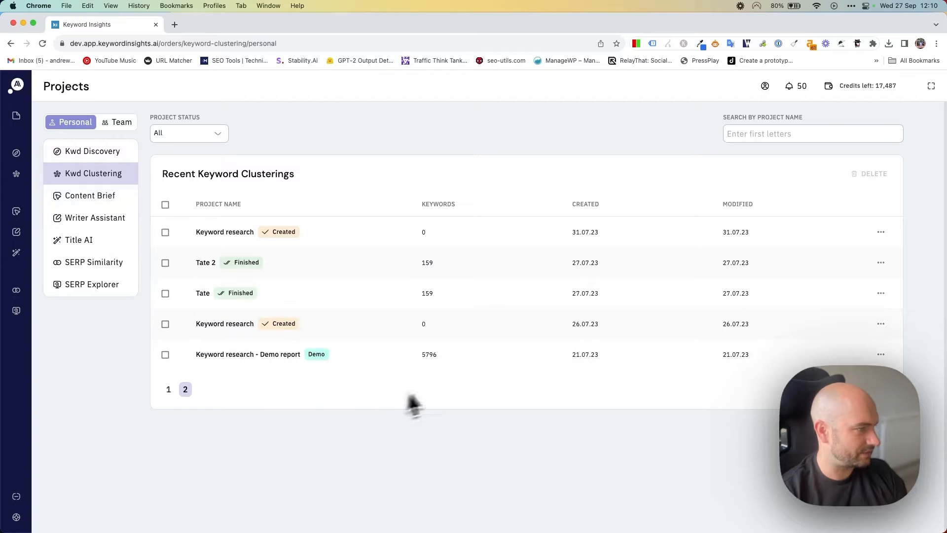
pyautogui.doubleClick(429, 355)
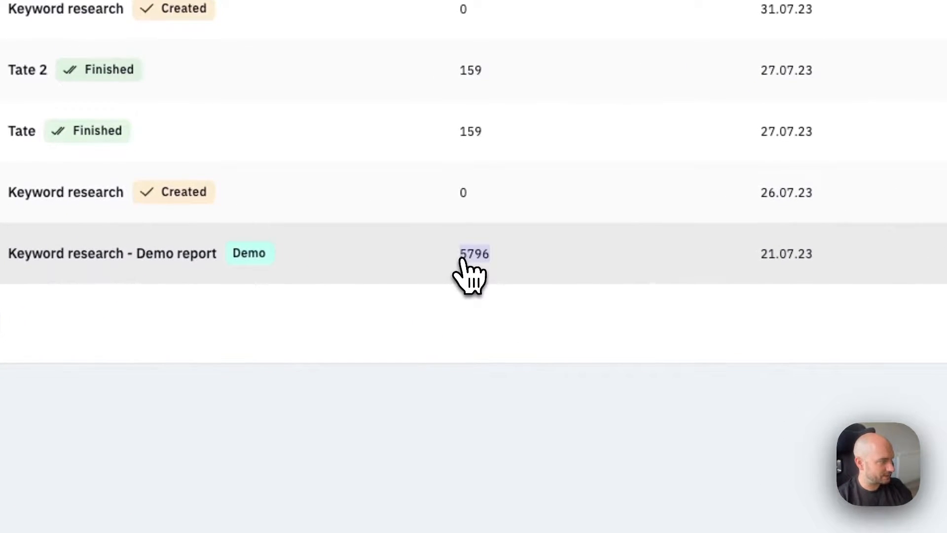
pyautogui.click(463, 261)
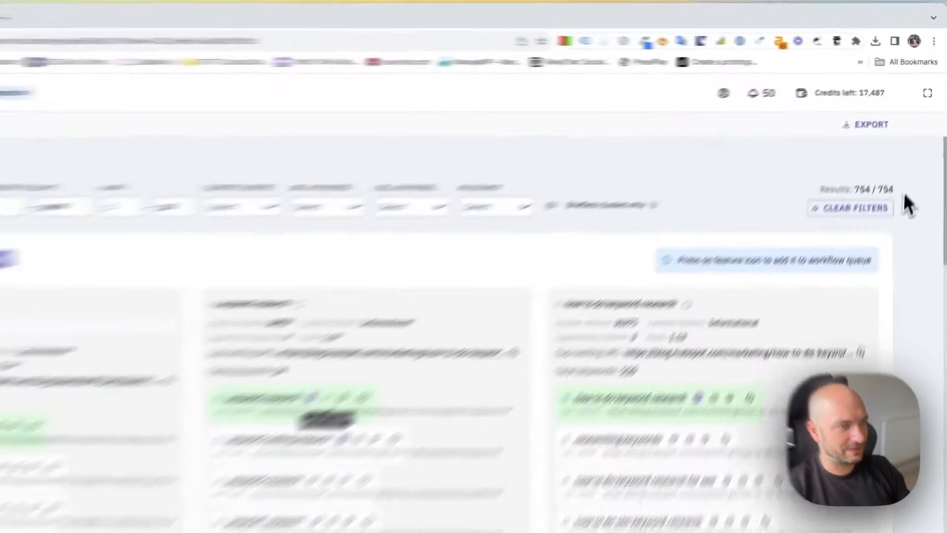
# - Review the number of clusters, then show all keywords in the "keyword research" cluster card and check its rank
pyautogui.moveTo(907, 165); pyautogui.dragTo(872, 164)
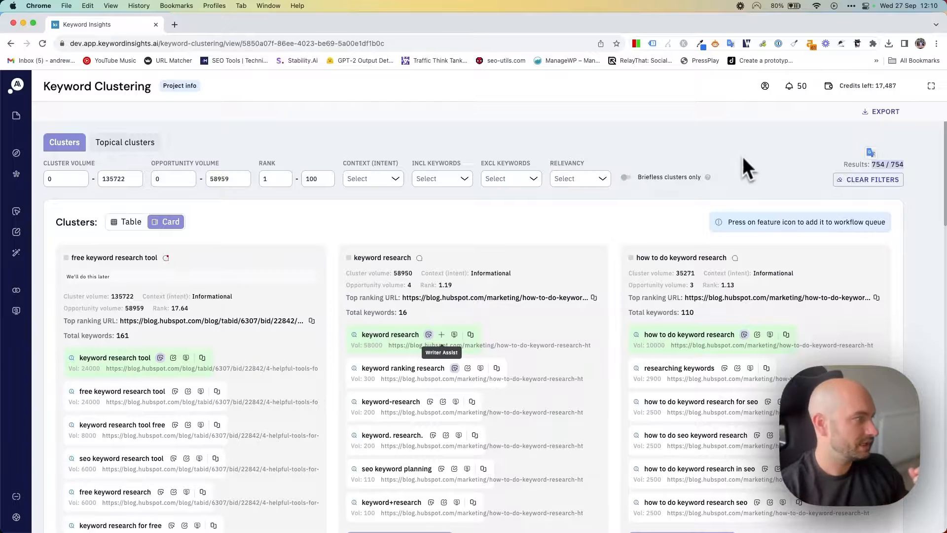
pyautogui.moveTo(20, 168)
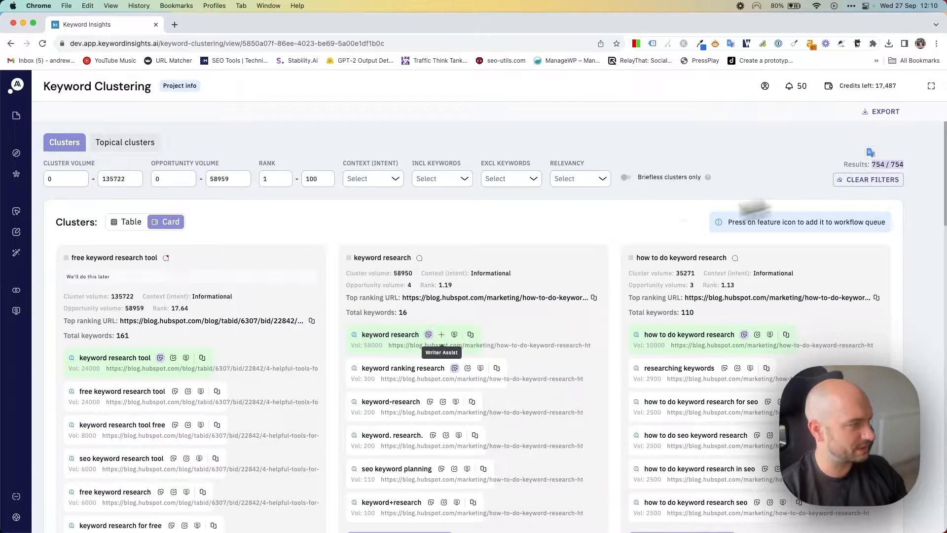
pyautogui.click(298, 243)
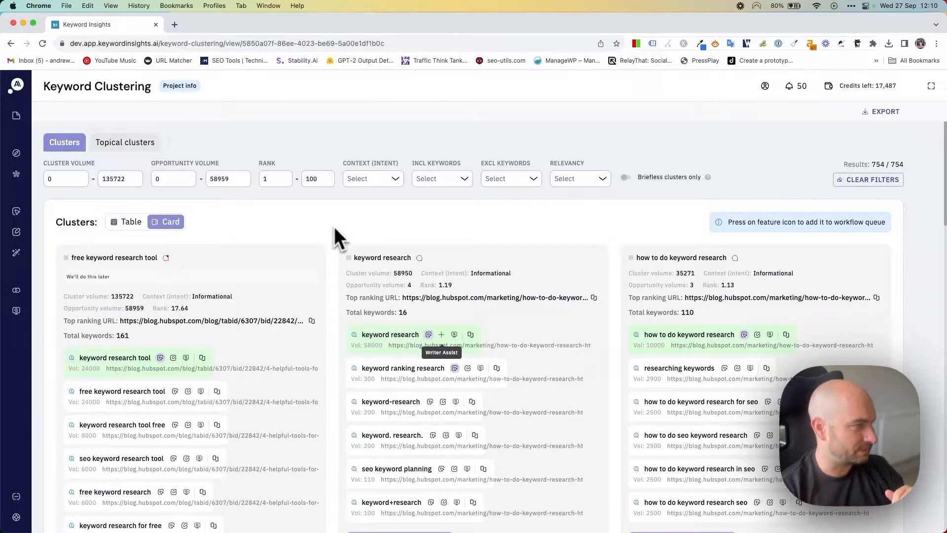
pyautogui.scroll(-2, 474, 310)
pyautogui.click(421, 441)
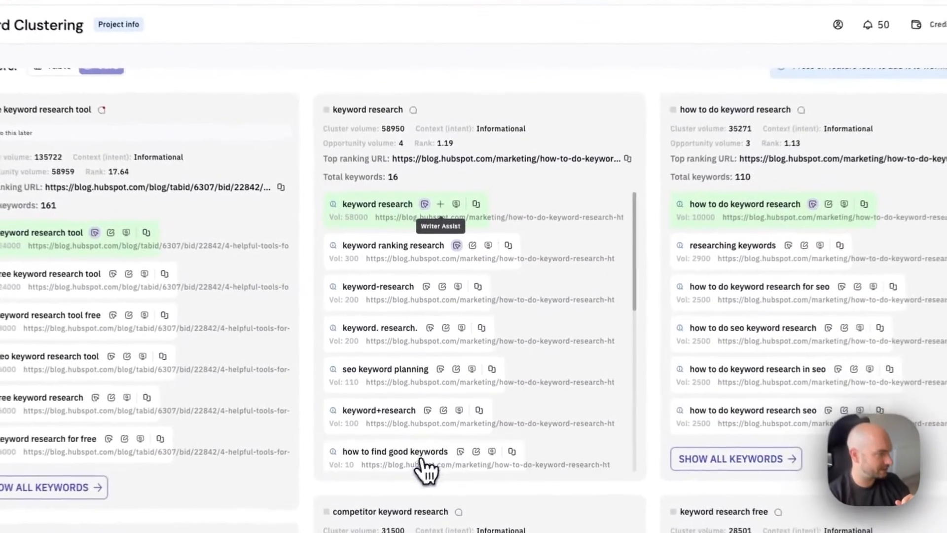
pyautogui.scroll(-5, 503, 333)
pyautogui.scroll(5, 524, 323)
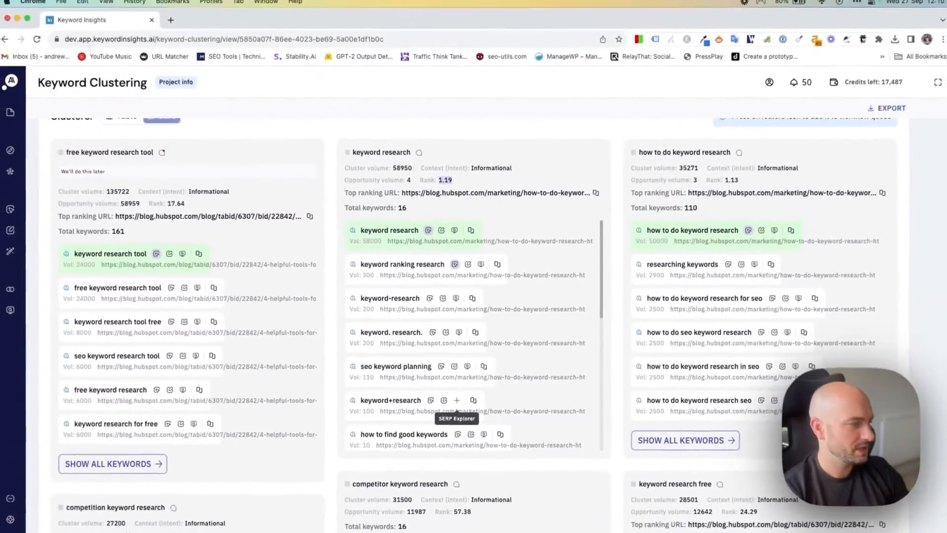
# - Filter the clusters to a minimum rank of 50
pyautogui.scroll(3, 440, 184)
pyautogui.click(280, 178)
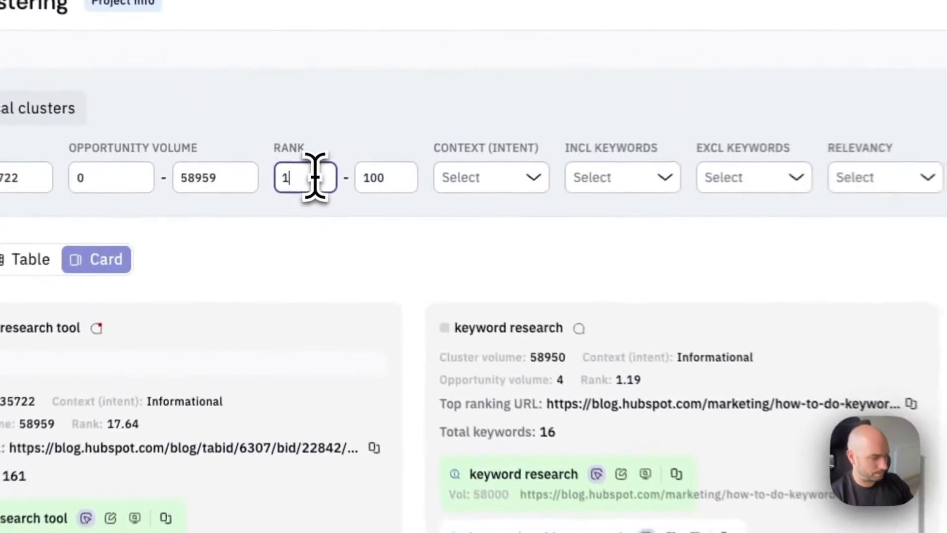
pyautogui.press('BackSpace')
pyautogui.write('50')
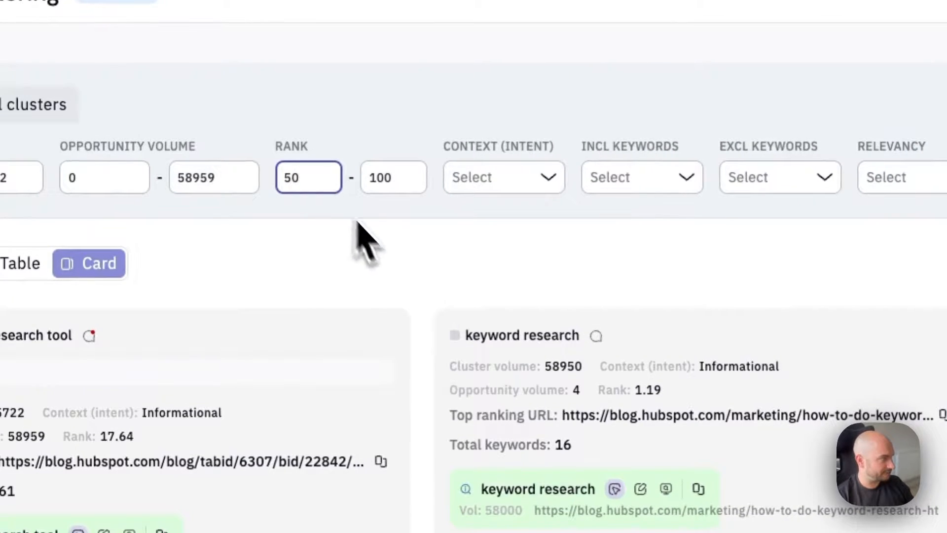
pyautogui.click(373, 246)
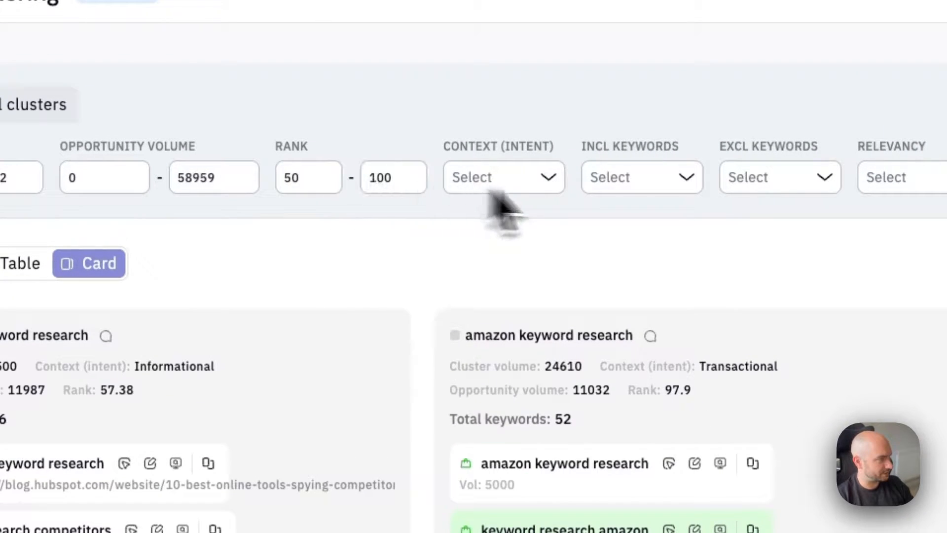
# - Filter the clusters by Informational context (intent)
pyautogui.click(545, 187)
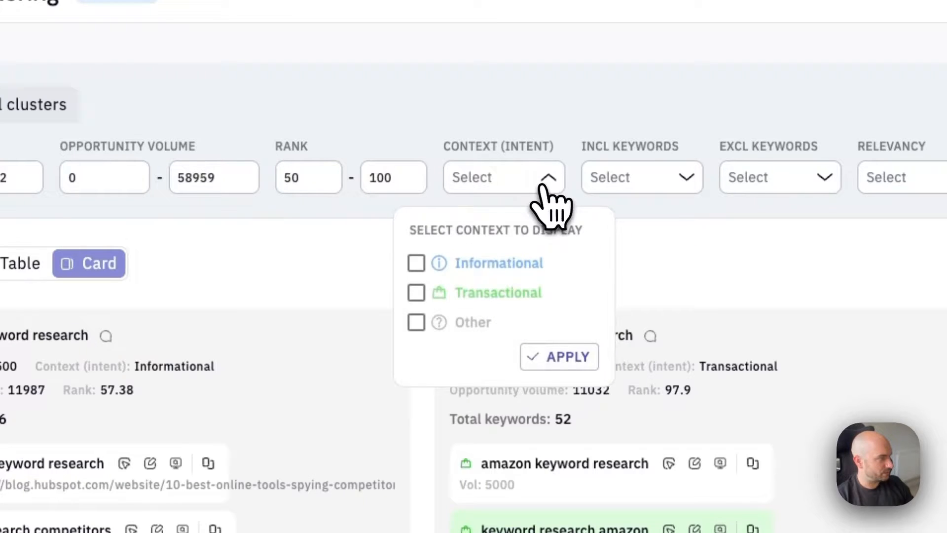
pyautogui.click(416, 263)
pyautogui.click(562, 357)
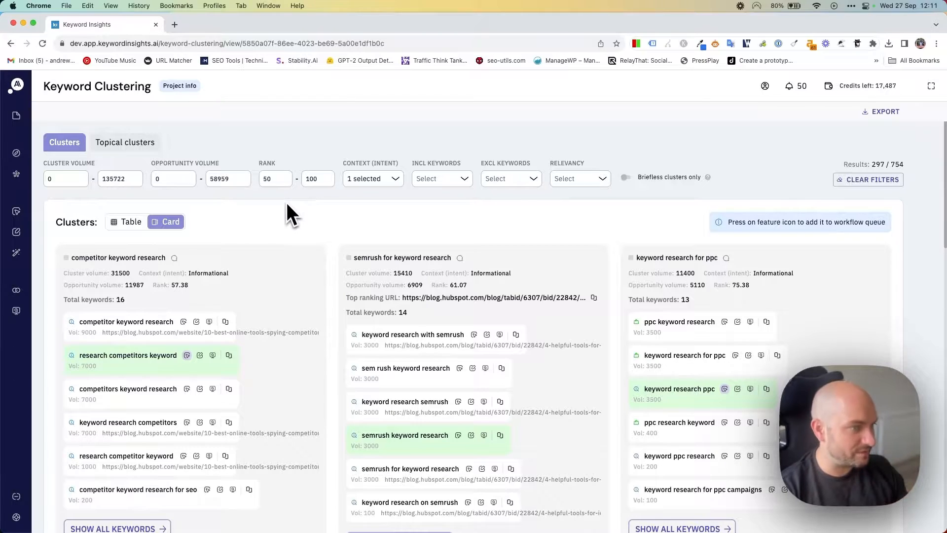
# - Browse the filtered clusters and examine the rank and full keyword list of the "keyword research for ppc" cluster
pyautogui.scroll(-5, 548, 251)
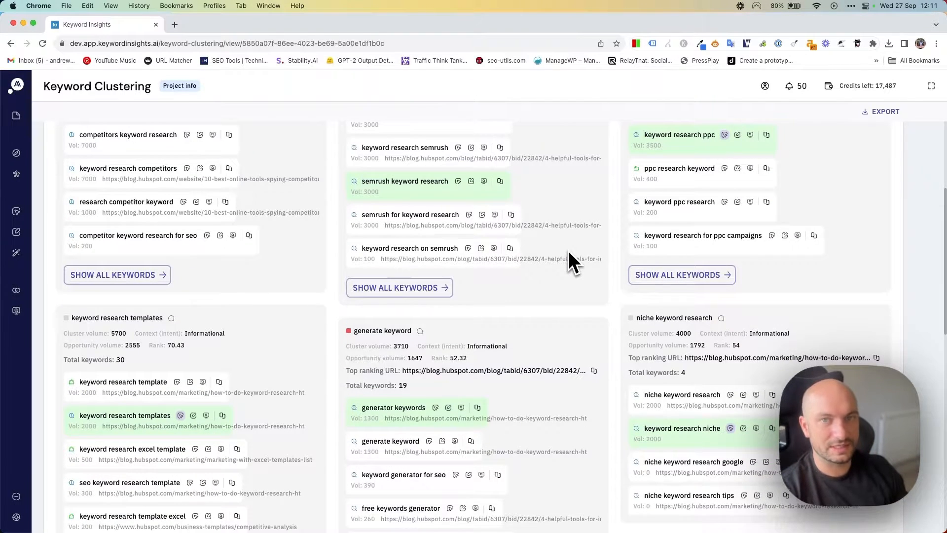
pyautogui.scroll(5, 570, 250)
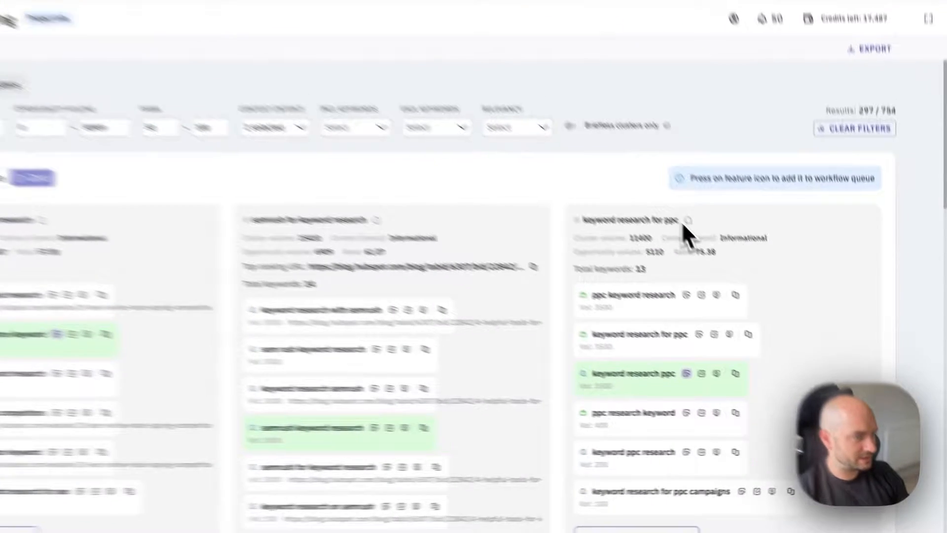
pyautogui.moveTo(719, 257); pyautogui.dragTo(641, 260)
pyautogui.moveTo(509, 165); pyautogui.dragTo(505, 167)
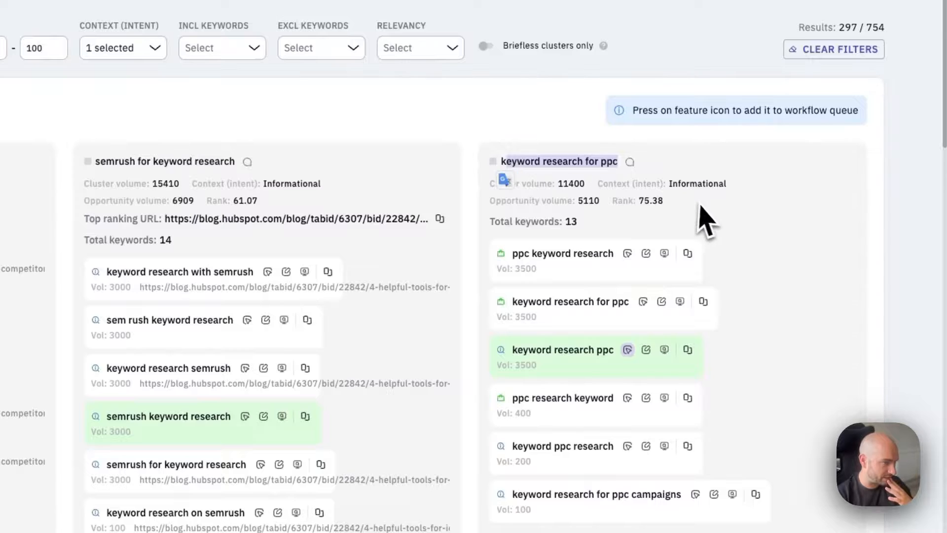
pyautogui.click(660, 202)
pyautogui.moveTo(660, 202); pyautogui.dragTo(640, 201)
pyautogui.scroll(-1, 640, 201)
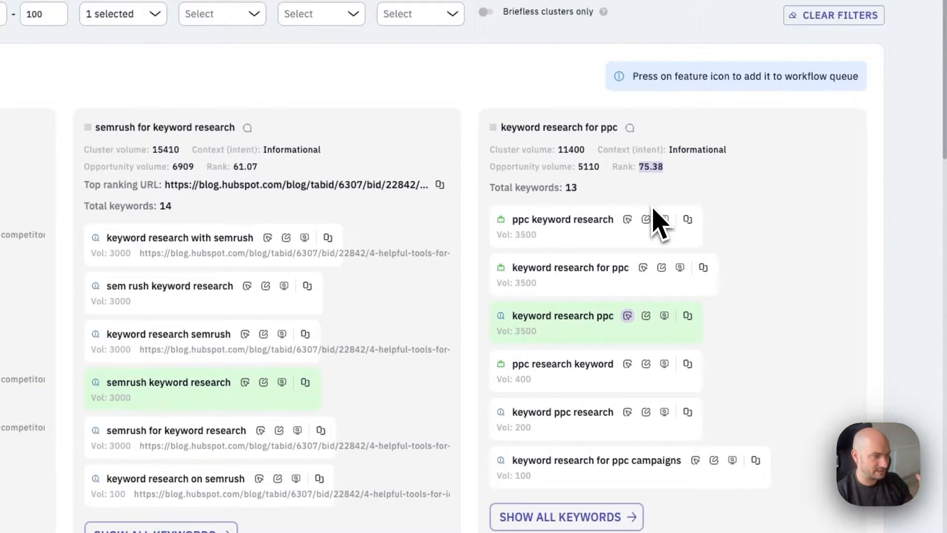
pyautogui.click(552, 515)
pyautogui.scroll(-5, 577, 442)
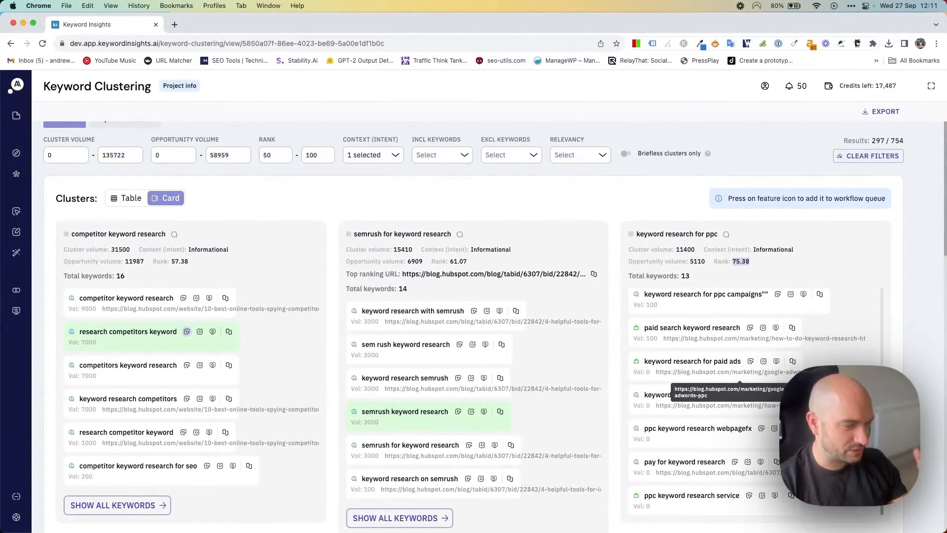
pyautogui.scroll(5, 747, 373)
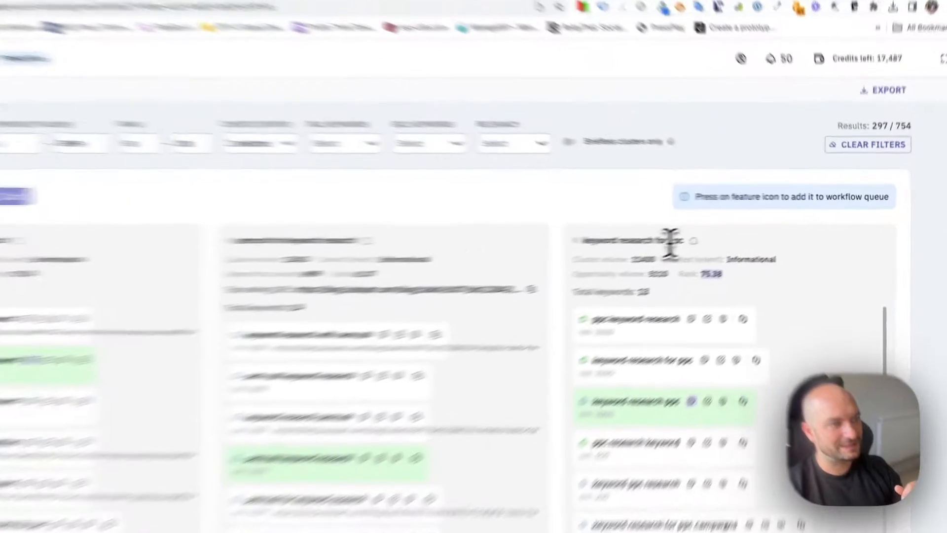
pyautogui.moveTo(680, 241); pyautogui.dragTo(578, 241)
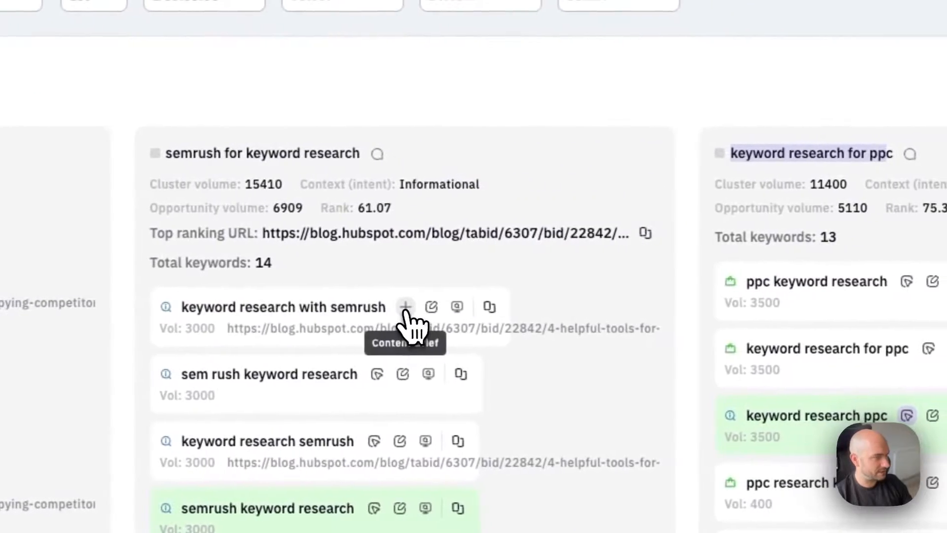
# - Add "keyword research with semrush" and "competitor keyword research" to the content brief queue
pyautogui.click(420, 306)
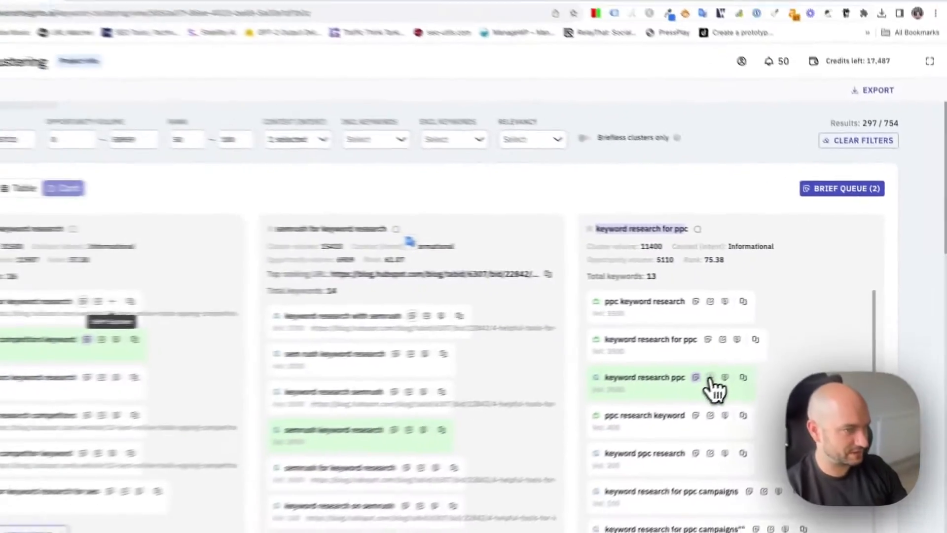
pyautogui.click(542, 452)
pyautogui.click(641, 215)
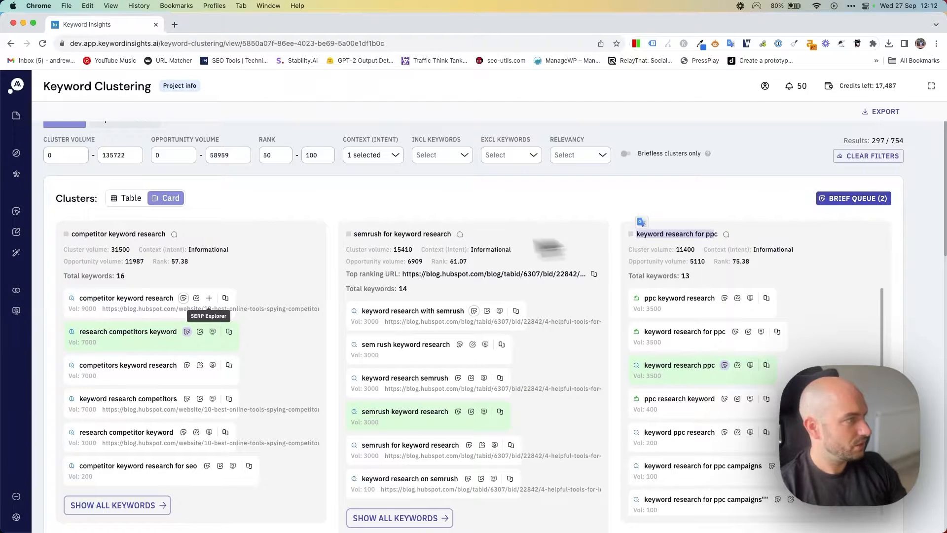
# - Display the report's topical clusters as a bubble chart
pyautogui.scroll(1, 151, 198)
pyautogui.click(138, 147)
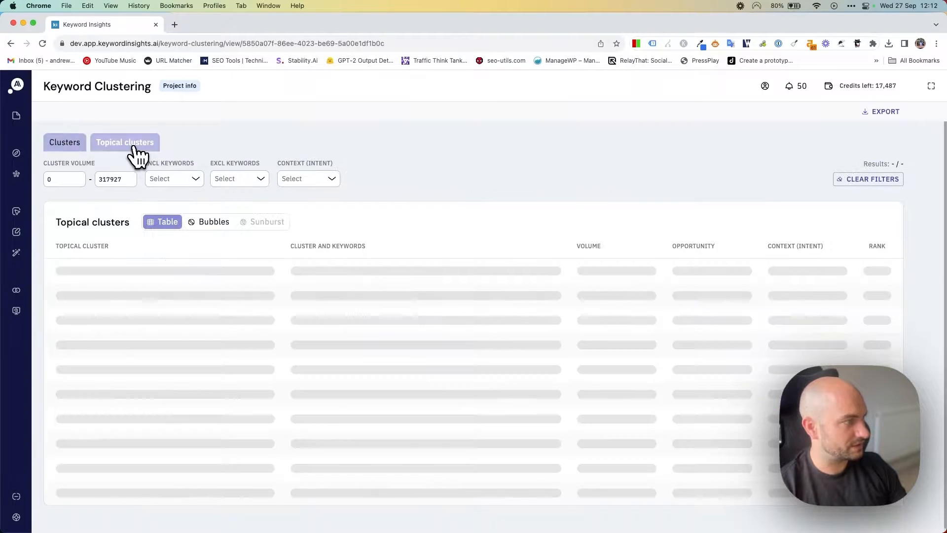
pyautogui.click(213, 223)
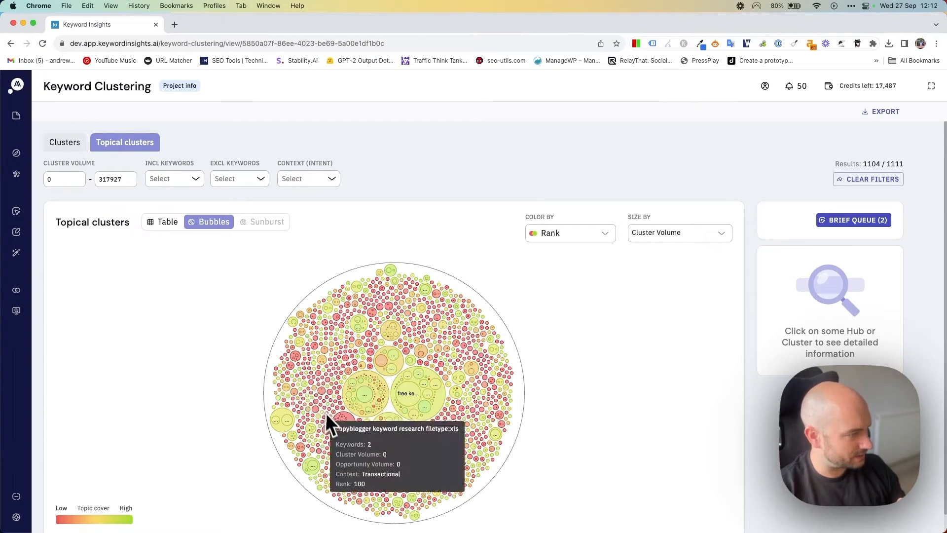
# - In the "amazon keyword research" hub, queue content briefs from the clusters "best amazon keyword research tool" and "how to do keyword research on amazon"
pyautogui.moveTo(336, 428)
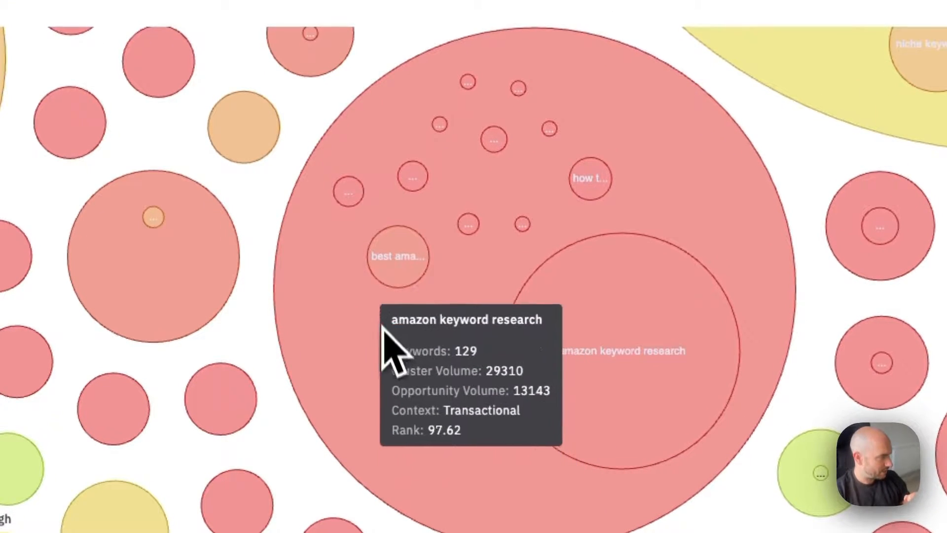
pyautogui.moveTo(389, 275)
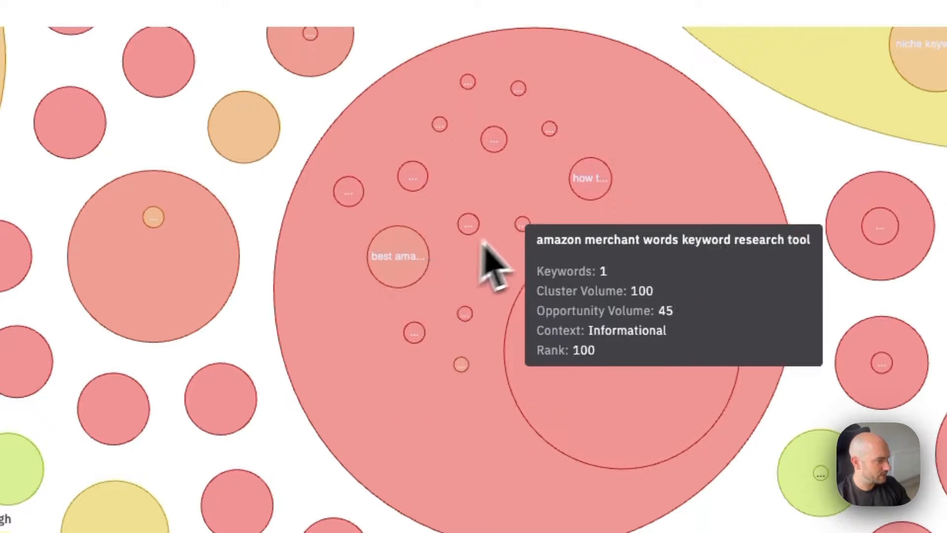
pyautogui.moveTo(583, 183)
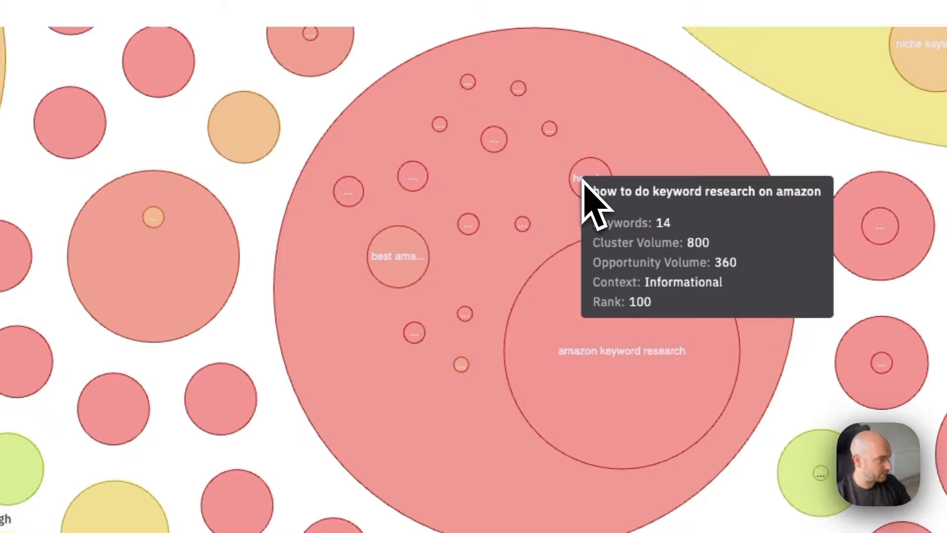
pyautogui.moveTo(495, 142)
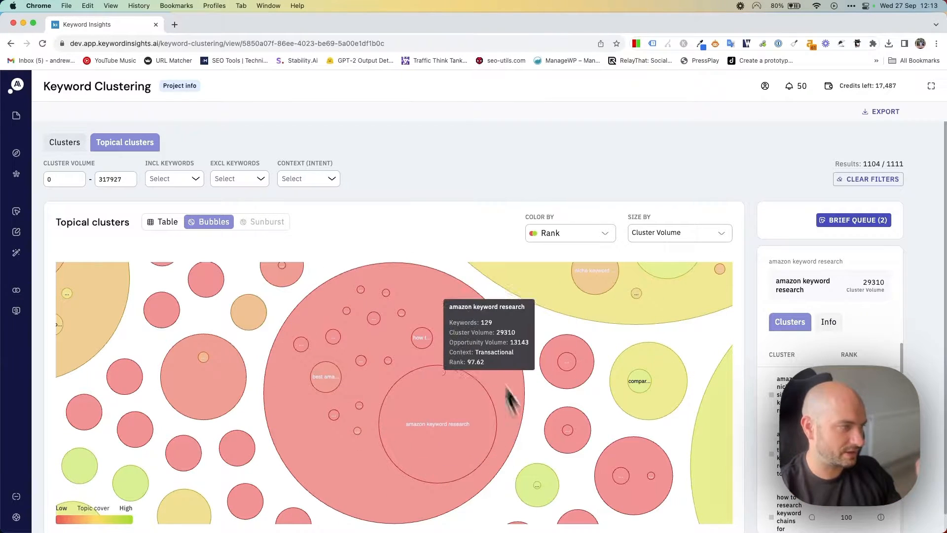
pyautogui.click(312, 380)
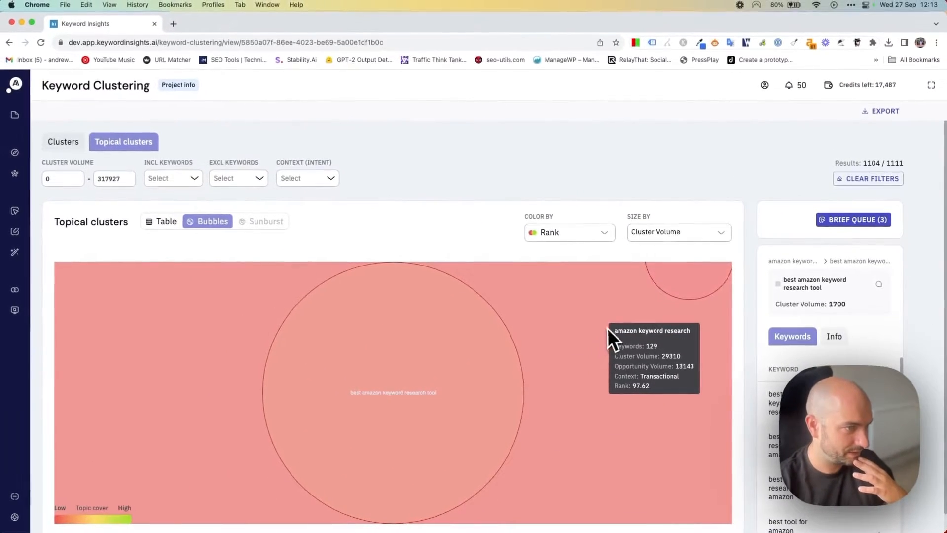
pyautogui.click(608, 326)
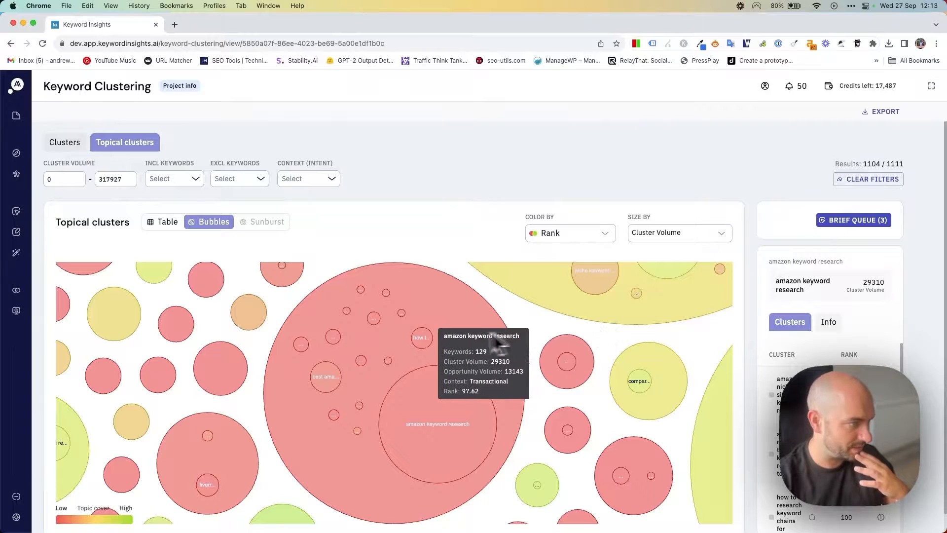
pyautogui.click(423, 337)
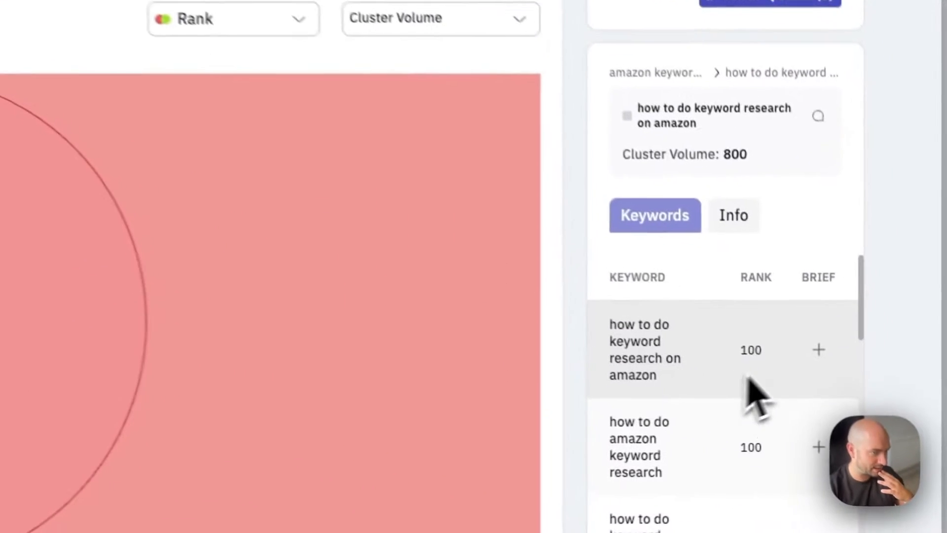
pyautogui.click(880, 408)
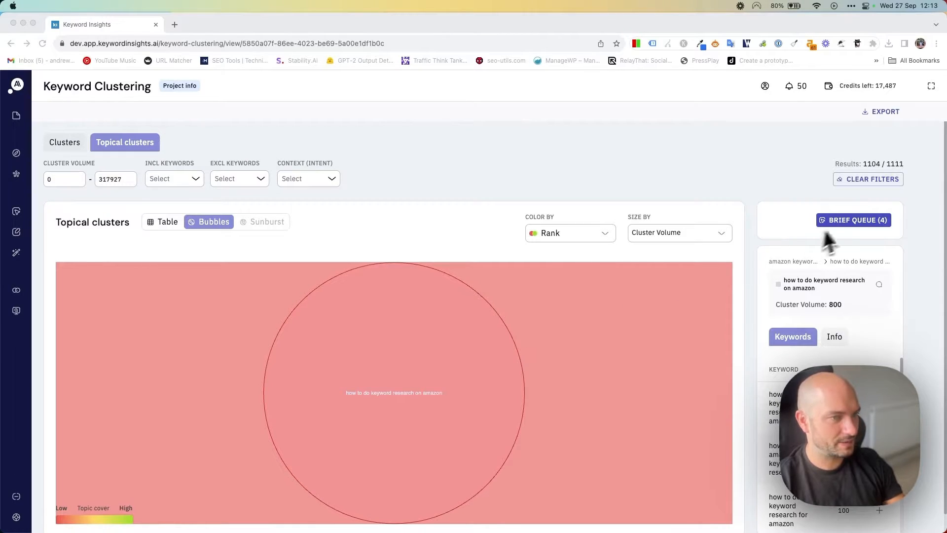
# - Return to the report's keyword clusters and open the writer assistant for the keyword "keyword research tool"
pyautogui.click(848, 221)
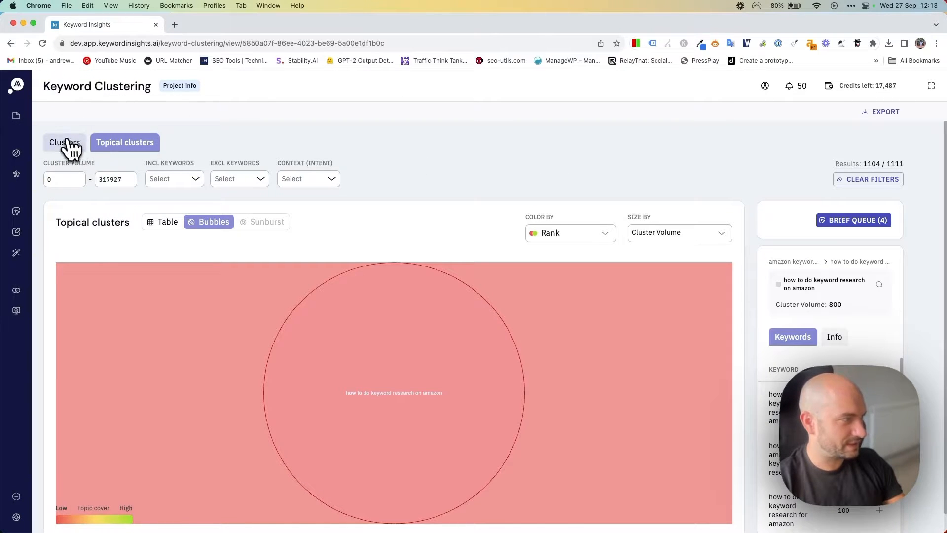
pyautogui.click(67, 143)
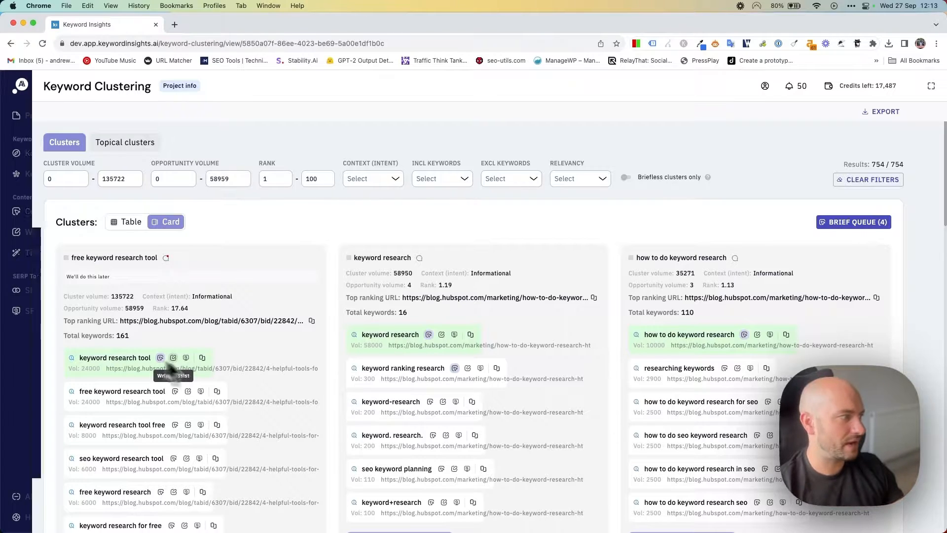
pyautogui.moveTo(37, 209)
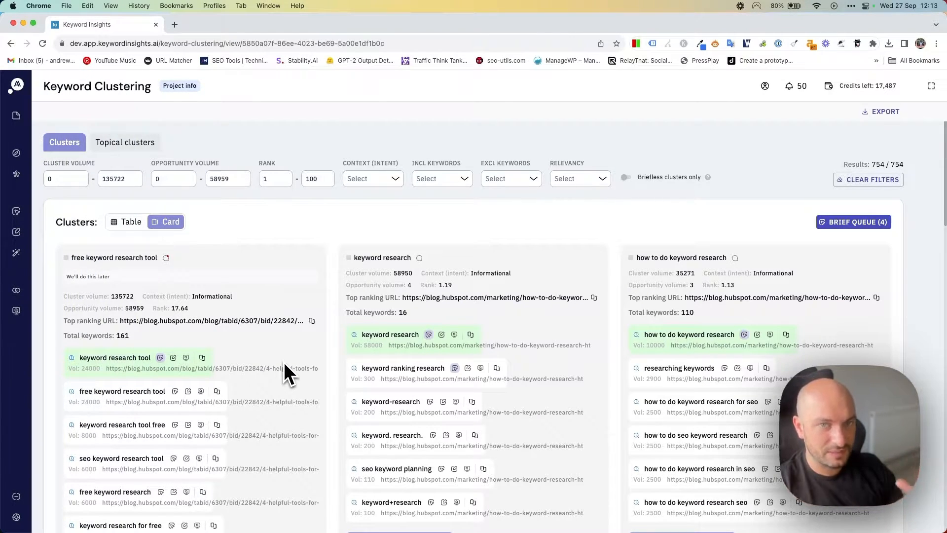
pyautogui.click(173, 358)
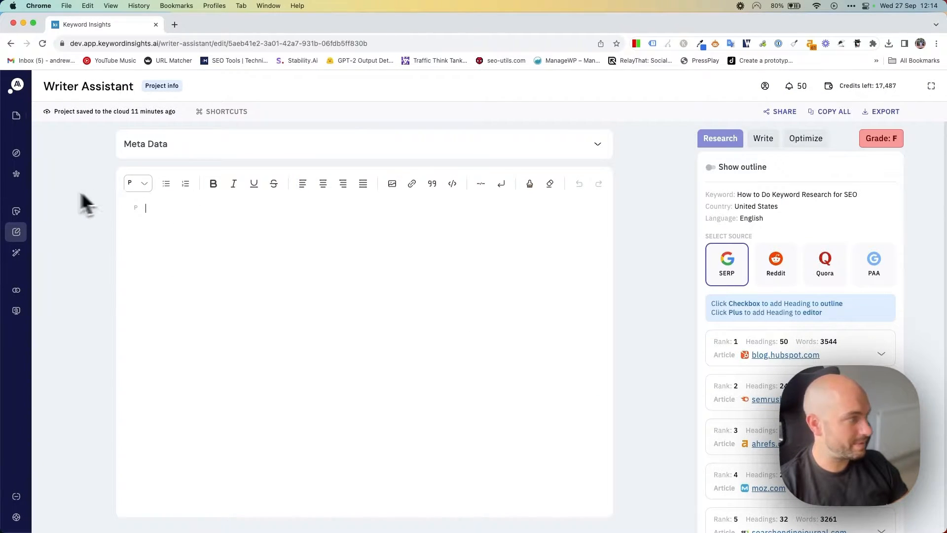
# - From the blog.hubspot.com result, insert "How to Do Keyword Research for SEO: A Beginner's Guide", "What is keyword research?" and "Why is keyword research important?" into the editor
pyautogui.moveTo(29, 191)
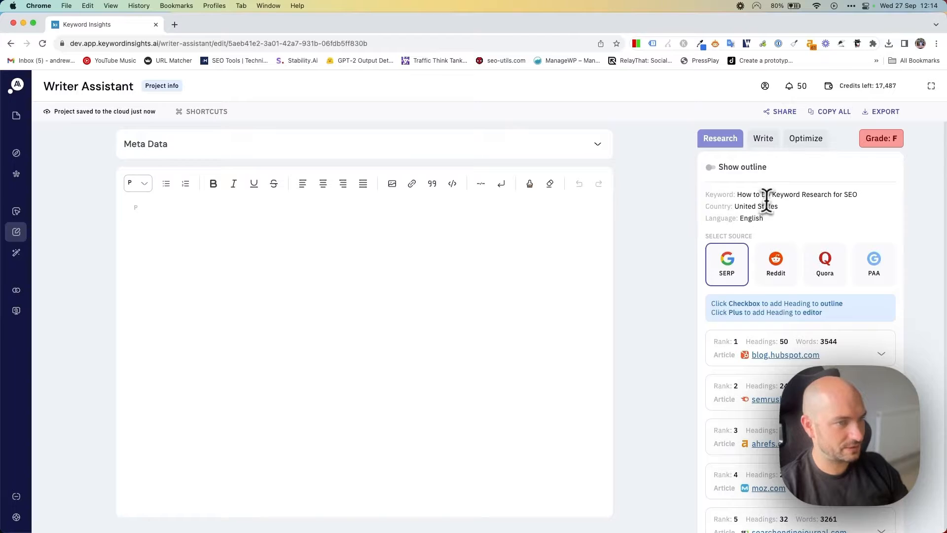
pyautogui.moveTo(737, 195); pyautogui.dragTo(797, 196)
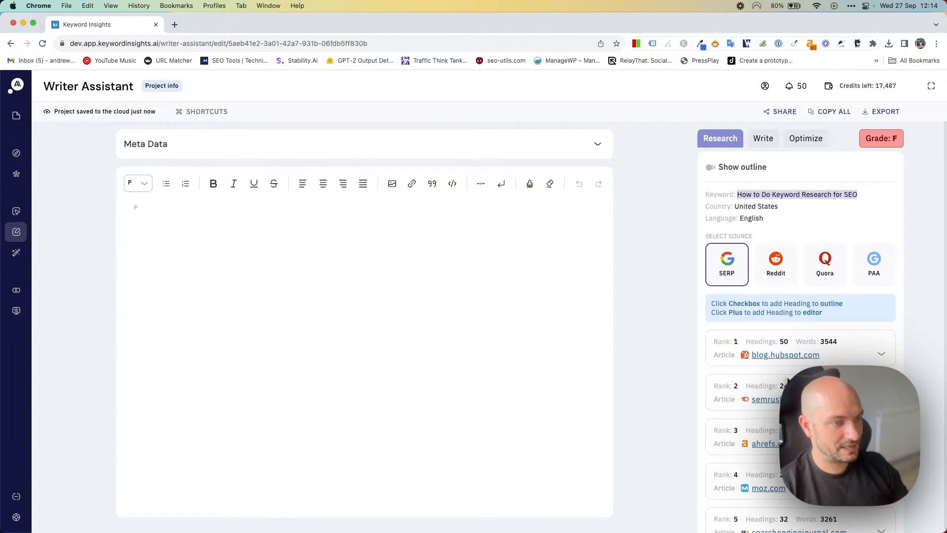
pyautogui.scroll(-5, 774, 366)
pyautogui.scroll(5, 774, 365)
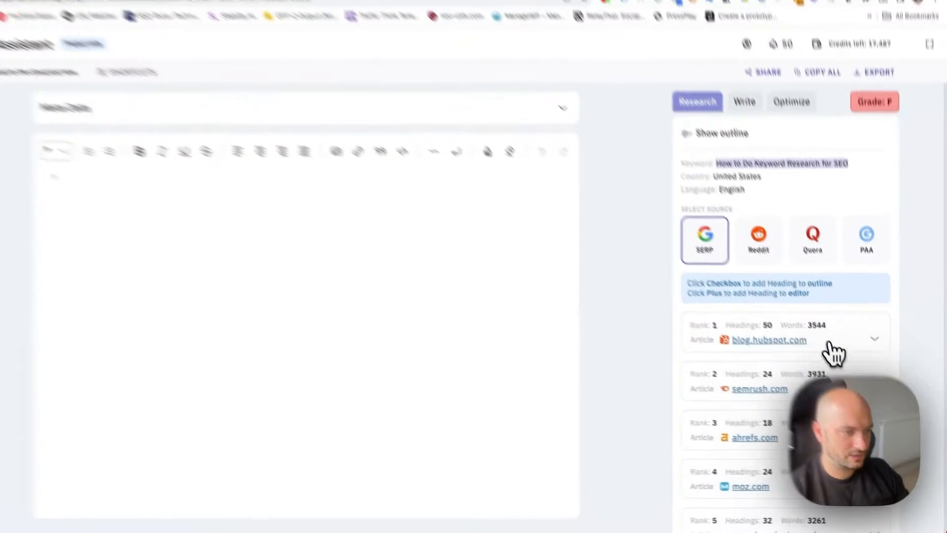
pyautogui.click(836, 359)
pyautogui.scroll(-3, 802, 316)
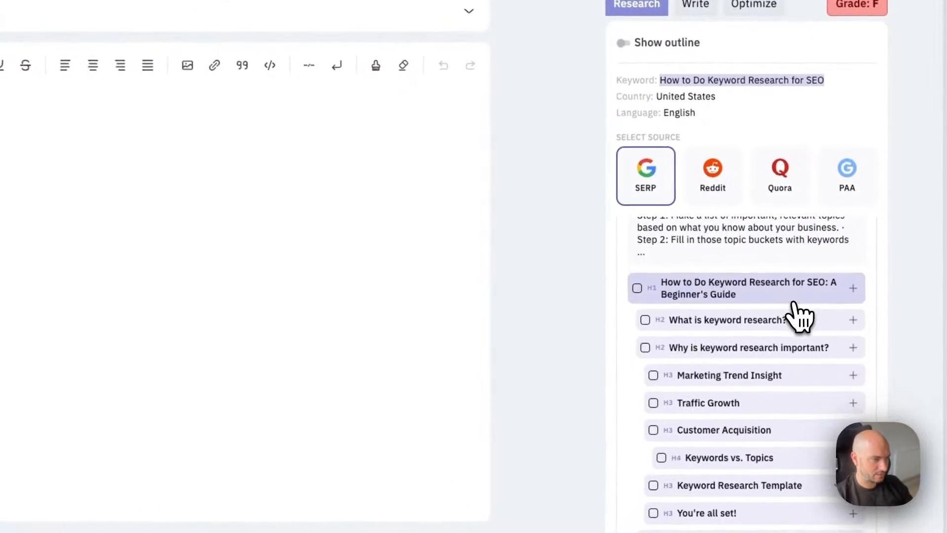
pyautogui.click(854, 298)
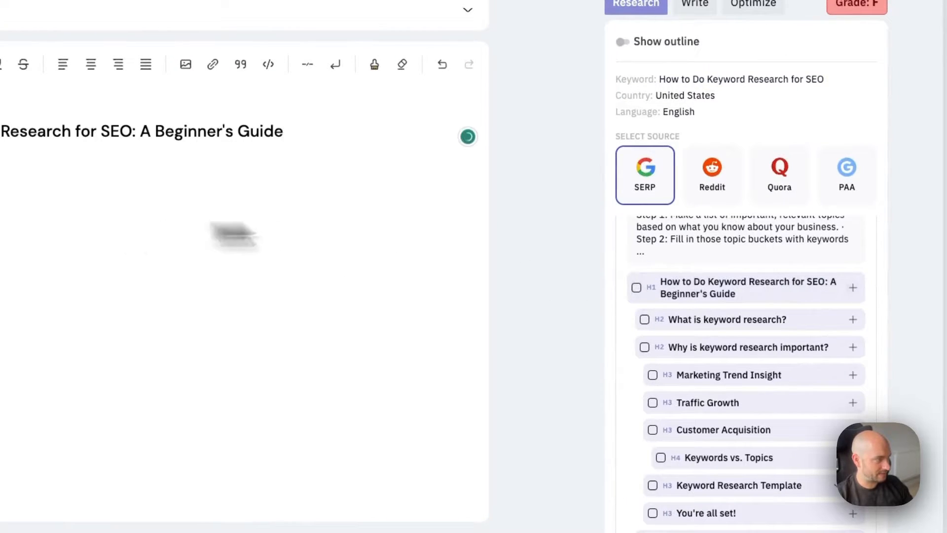
pyautogui.scroll(-1, 835, 341)
pyautogui.scroll(-1, 838, 344)
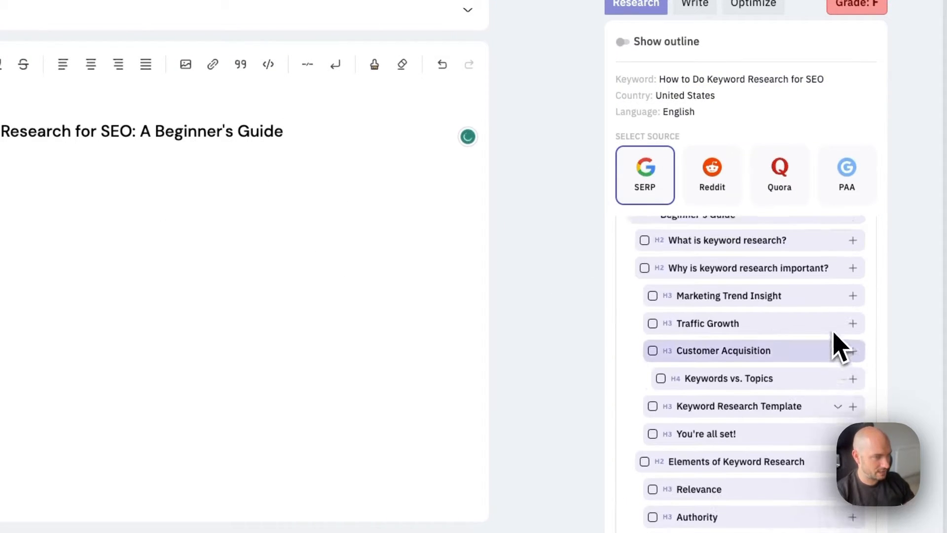
pyautogui.scroll(1, 830, 345)
pyautogui.click(852, 270)
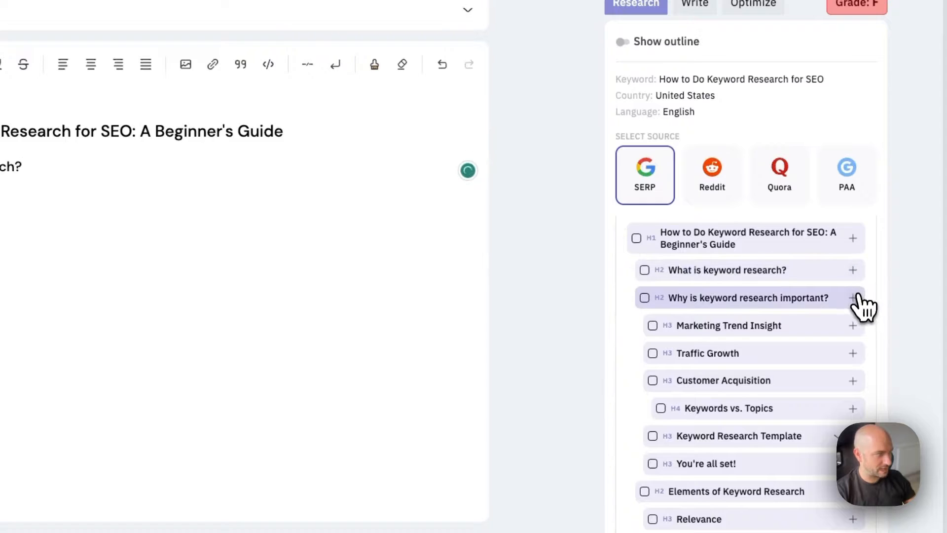
pyautogui.click(853, 298)
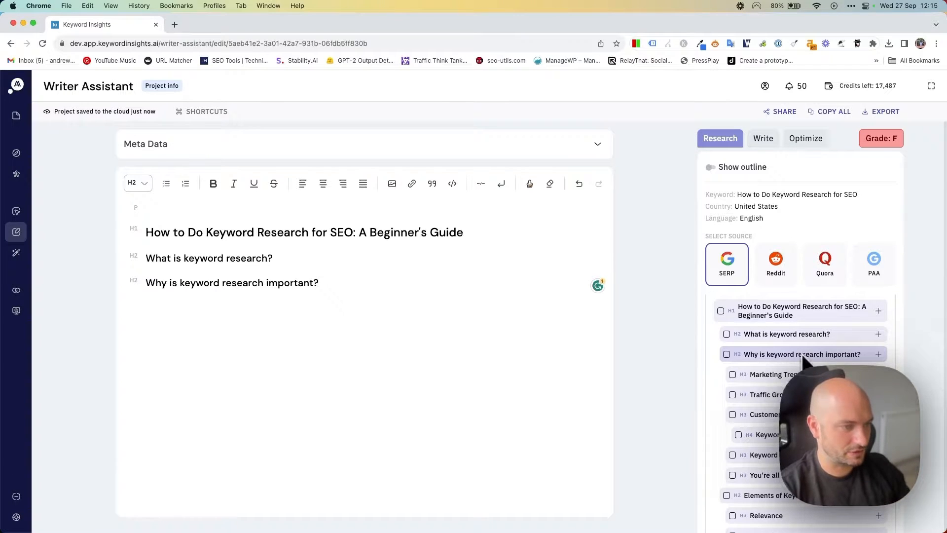
# - Open the full content brief from the outline and hide the outline back in the writer assistant
pyautogui.scroll(3, 796, 341)
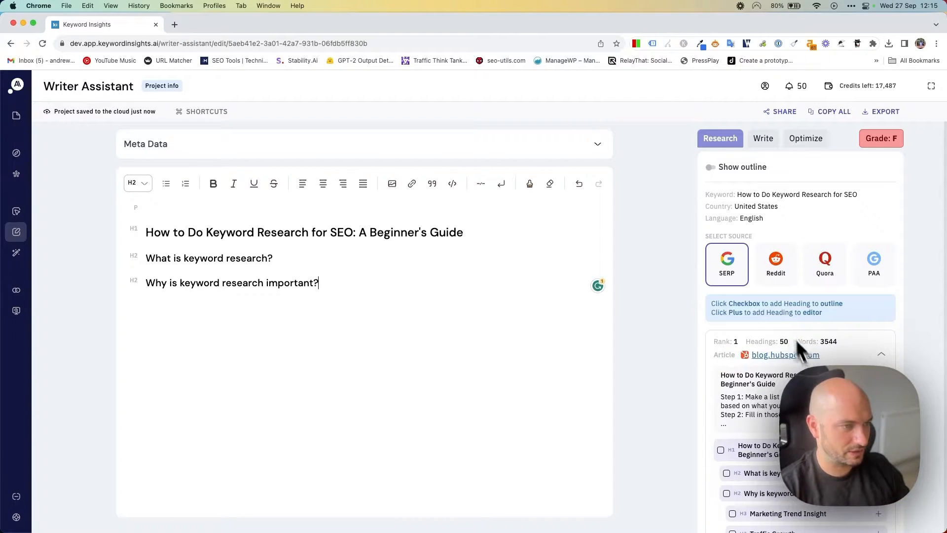
pyautogui.click(711, 169)
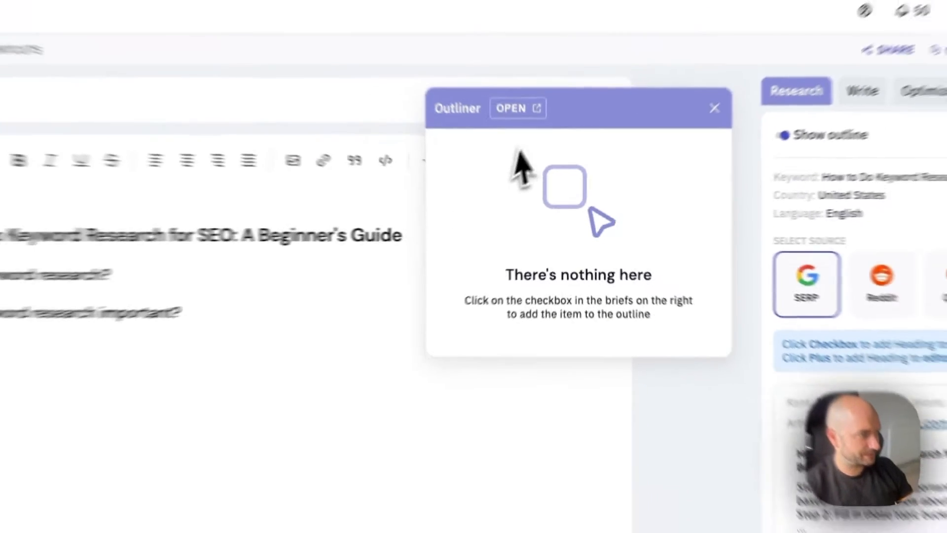
pyautogui.click(500, 72)
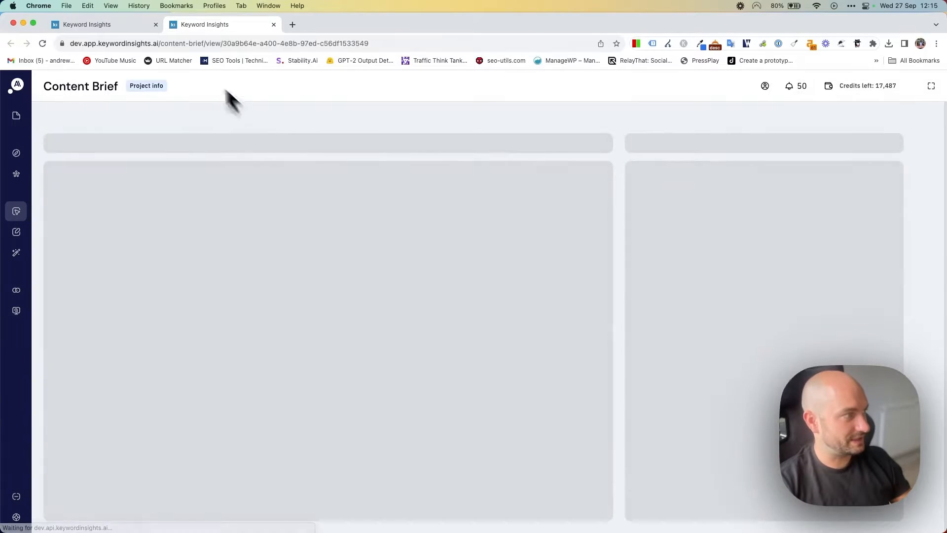
pyautogui.click(106, 27)
pyautogui.click(667, 149)
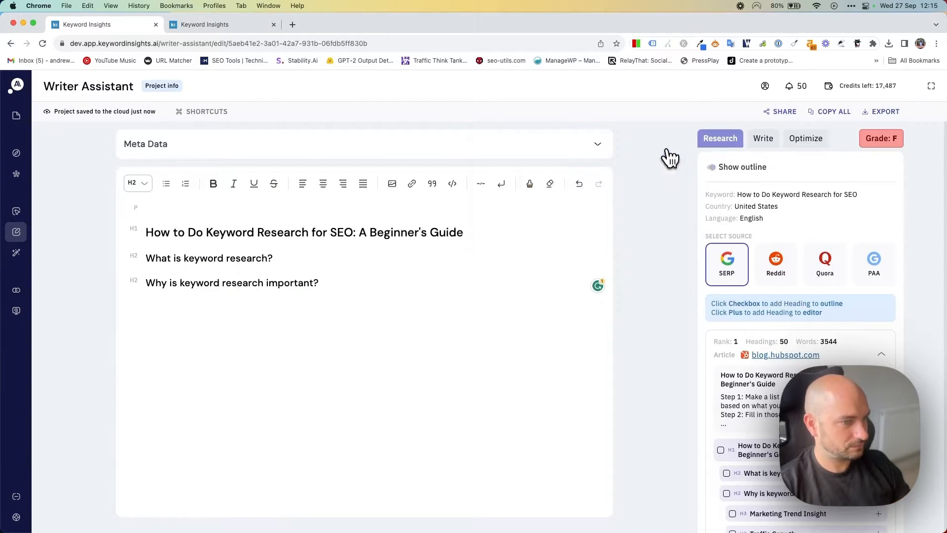
# - Collapse the blog.hubspot.com headings and browse the other ranking articles for the target keyword
pyautogui.scroll(-1, 881, 356)
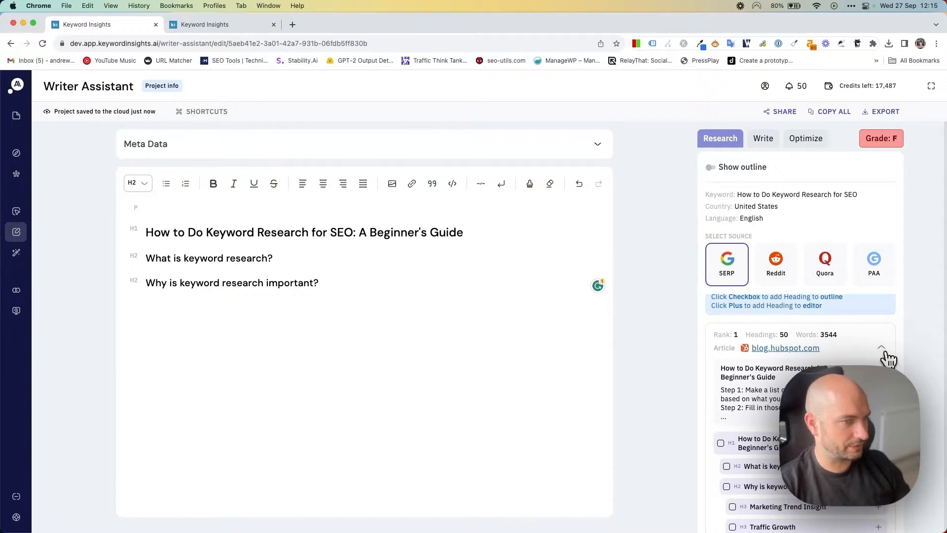
pyautogui.click(885, 351)
pyautogui.scroll(-5, 769, 345)
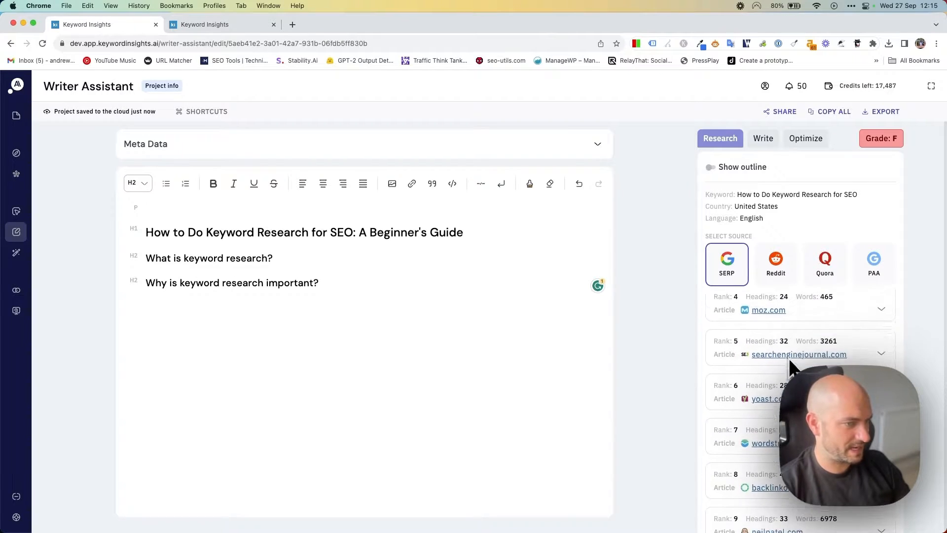
pyautogui.scroll(5, 789, 358)
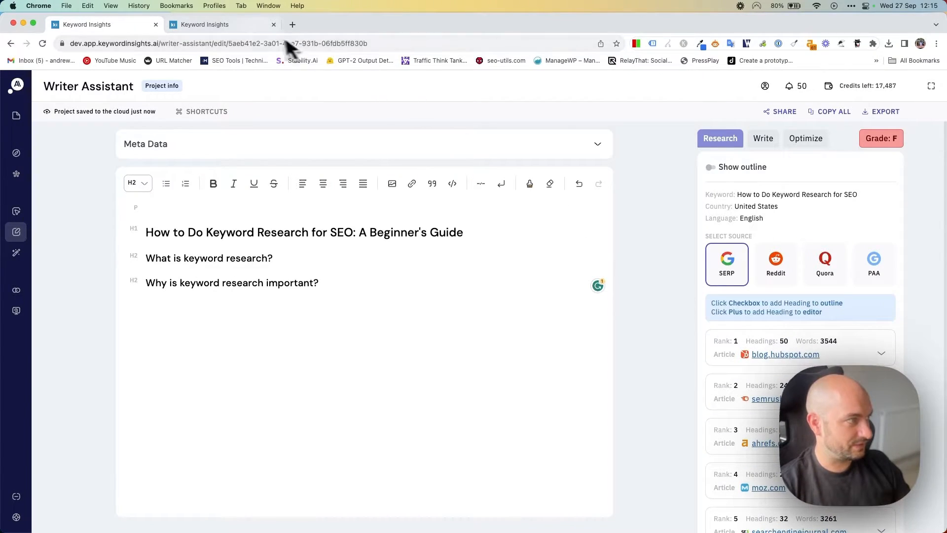
# - In the content brief, add the hubspot H1 and semrush's "What Is Keyword Research?", "Step 1: Finding Keywords" and "Use a Seed Keyword to Get More Keyword Ideas"
pyautogui.click(246, 27)
pyautogui.scroll(-5, 443, 328)
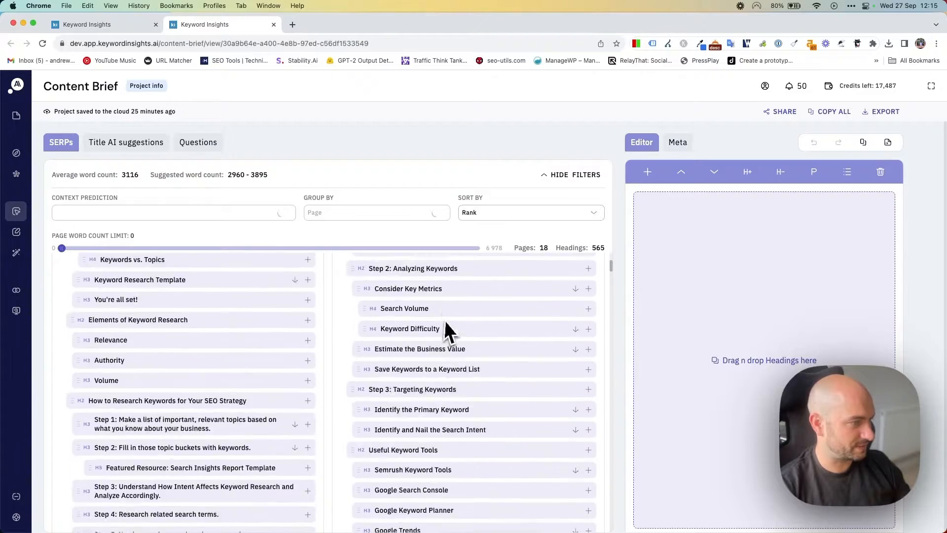
pyautogui.scroll(-10, 306, 385)
pyautogui.scroll(15, 298, 384)
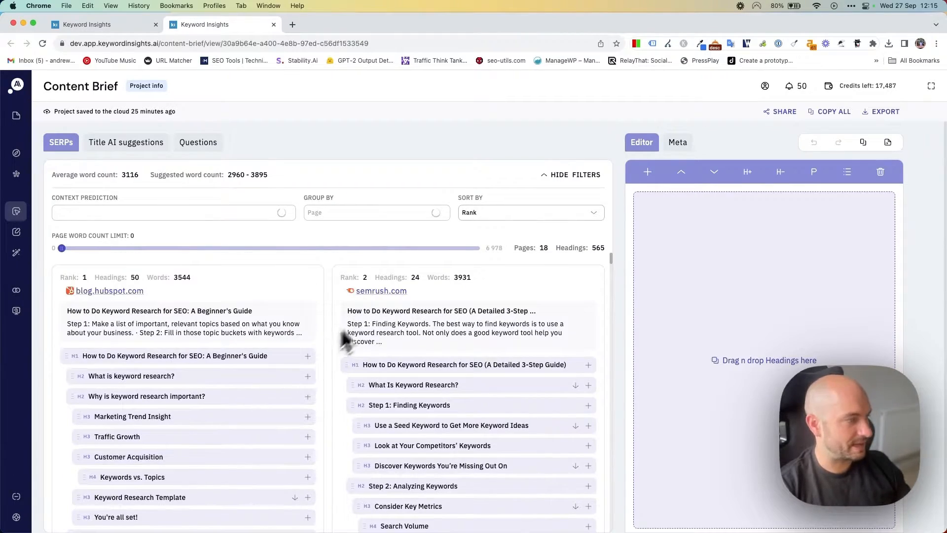
pyautogui.click(307, 356)
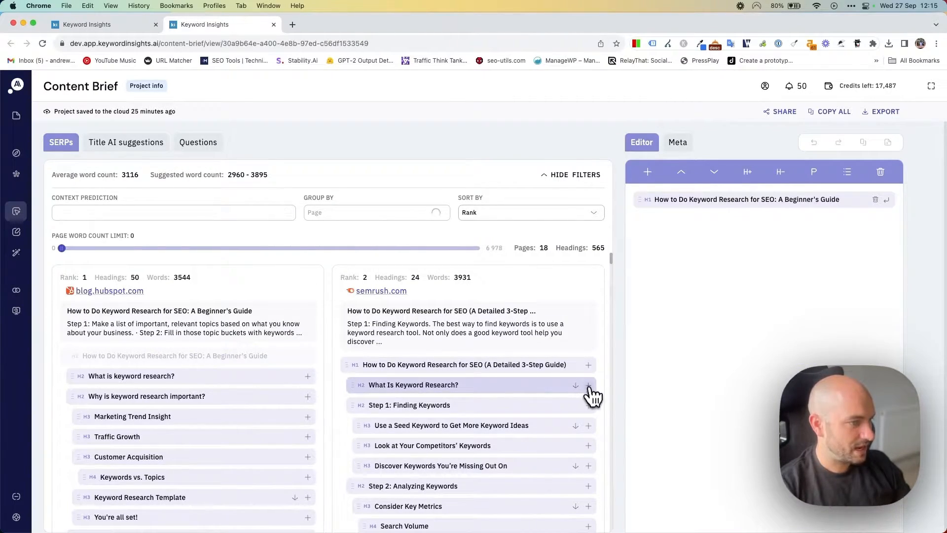
pyautogui.click(588, 385)
pyautogui.click(588, 404)
pyautogui.click(588, 425)
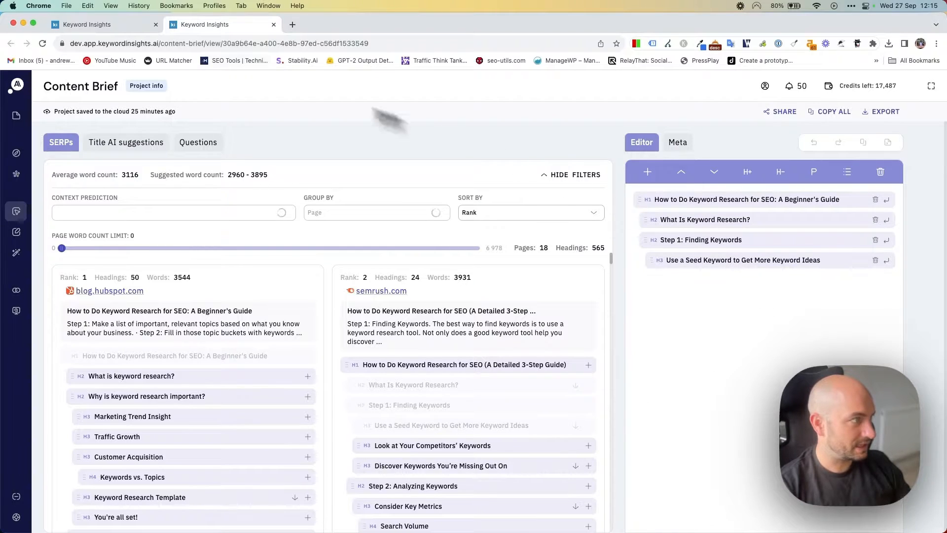
# - Check the outline in the writer assistant and add the semrush heading "Keyword Difficulty" to the content brief
pyautogui.click(134, 27)
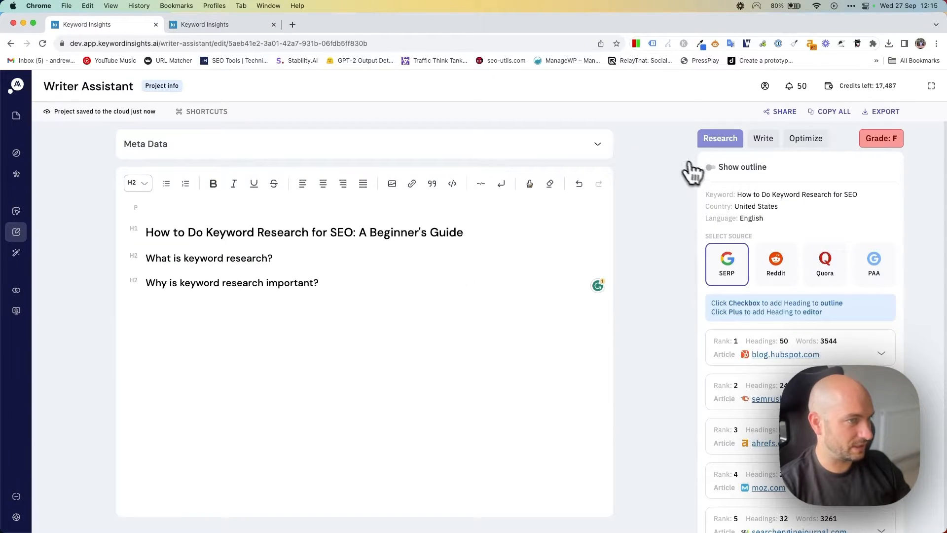
pyautogui.click(710, 167)
pyautogui.click(662, 157)
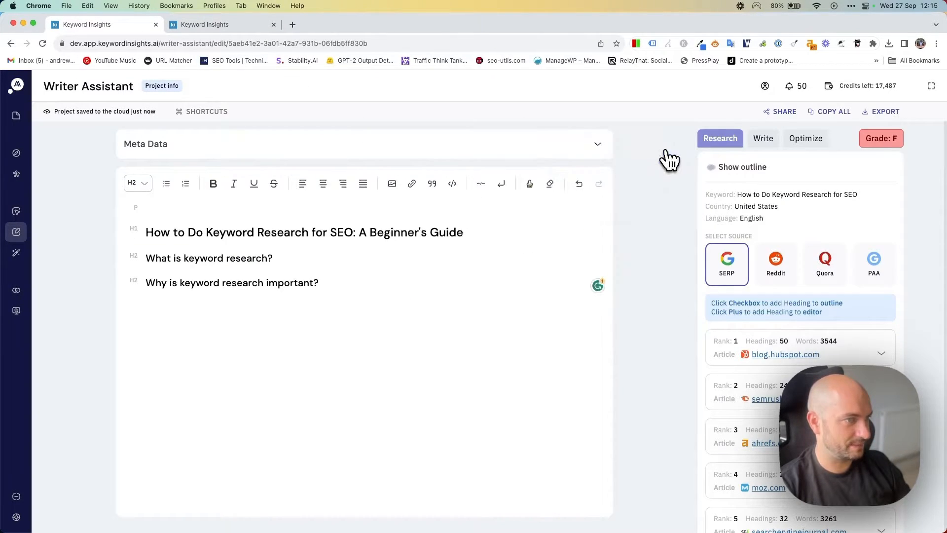
pyautogui.click(221, 27)
pyautogui.scroll(-5, 445, 376)
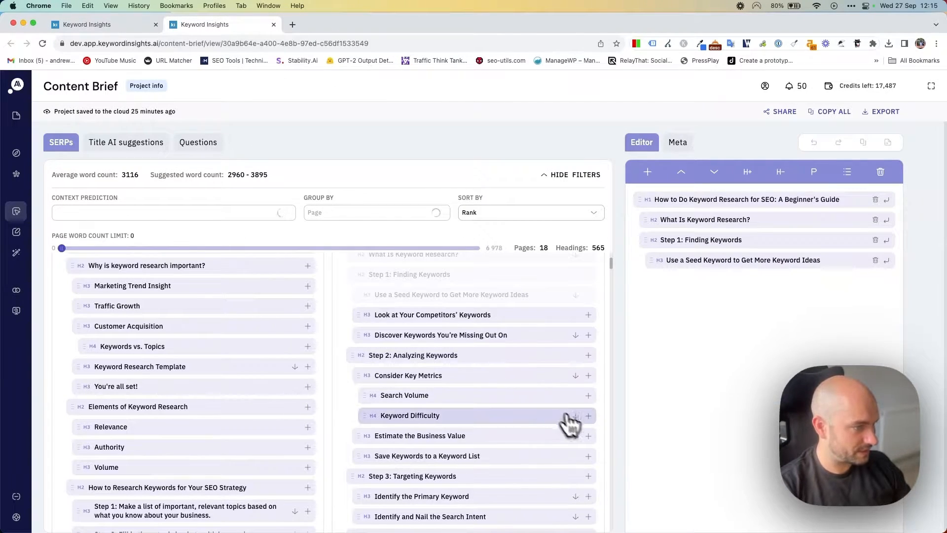
pyautogui.click(588, 416)
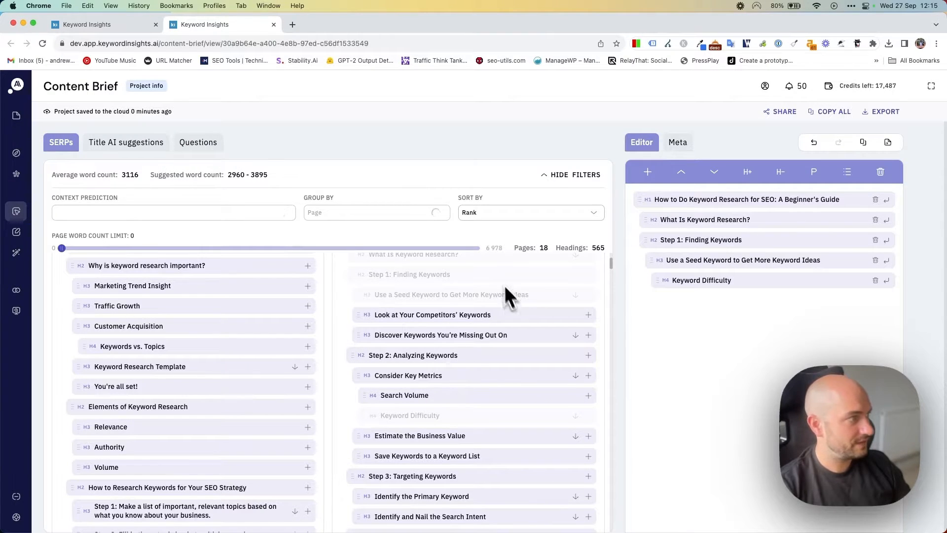
# - Show the outline in the writer assistant and add its headings to the editor without replacing the existing ones
pyautogui.click(108, 26)
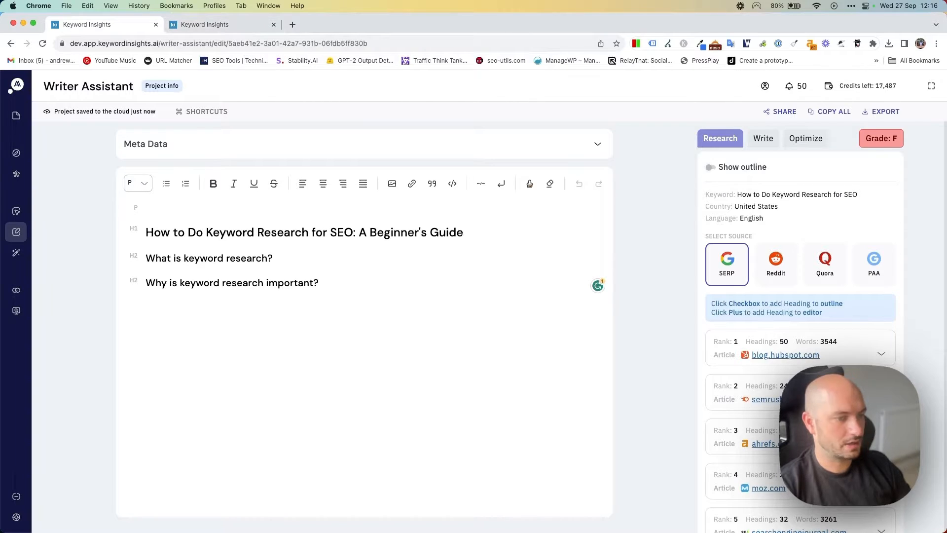
pyautogui.press('super+o')
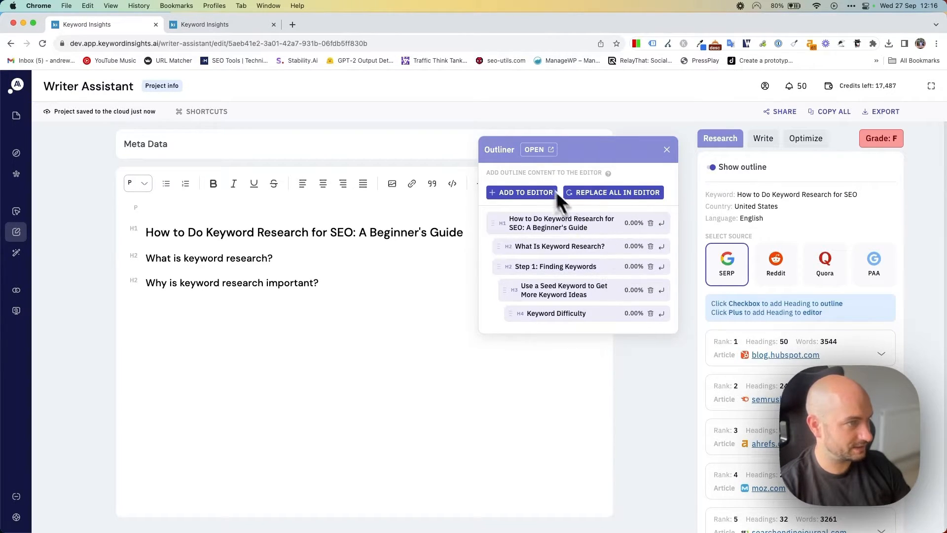
pyautogui.click(538, 161)
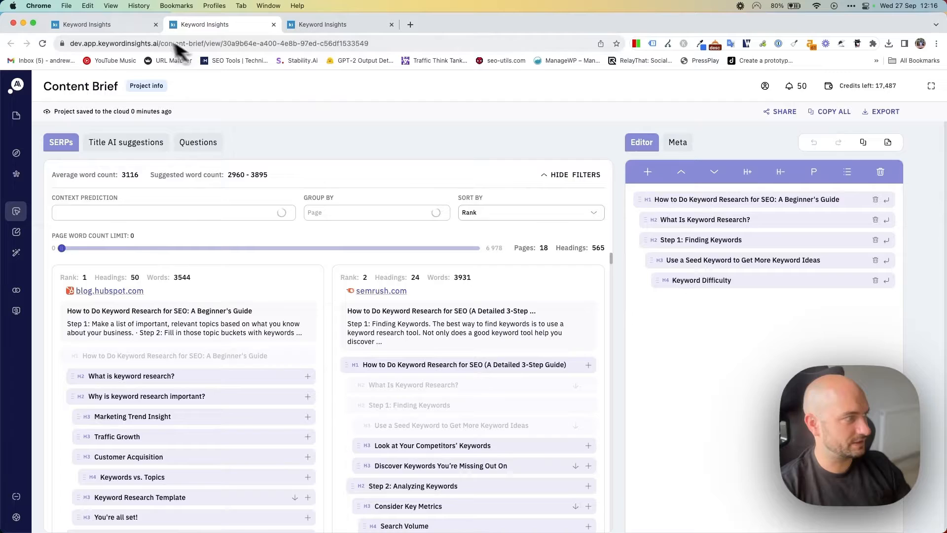
pyautogui.click(118, 25)
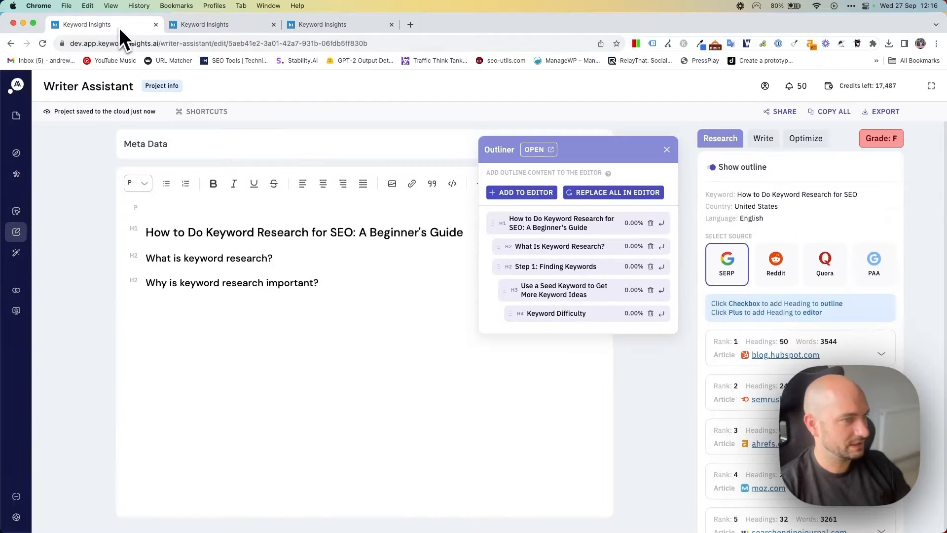
pyautogui.click(541, 193)
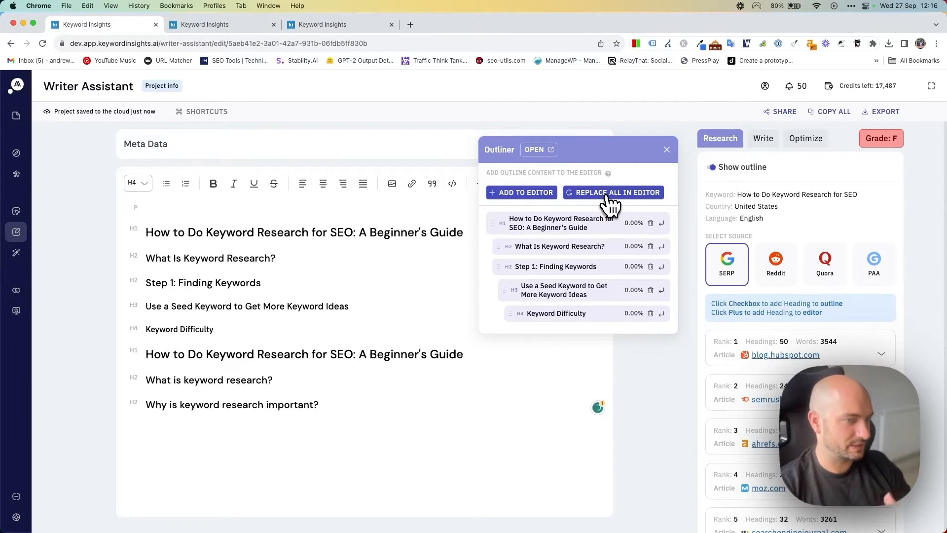
# - Expand the ahrefs.com headings, try to add its first H3 heading to the outline, and hide the outline
pyautogui.click(667, 149)
pyautogui.scroll(-3, 861, 355)
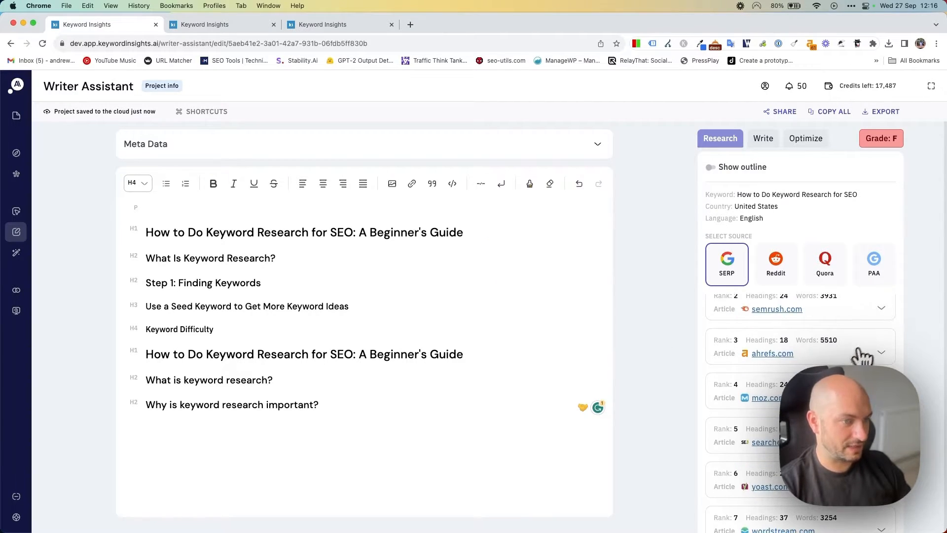
pyautogui.click(879, 353)
pyautogui.click(732, 447)
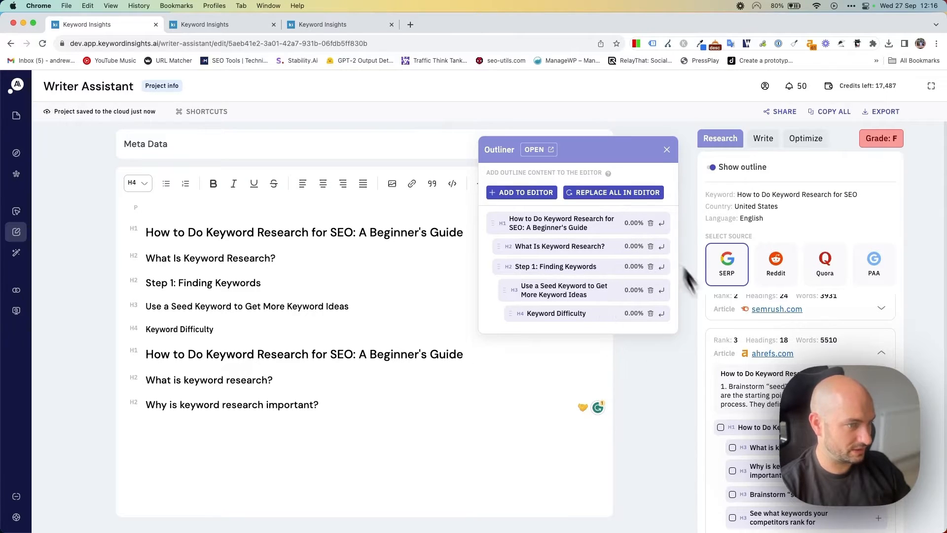
pyautogui.click(667, 149)
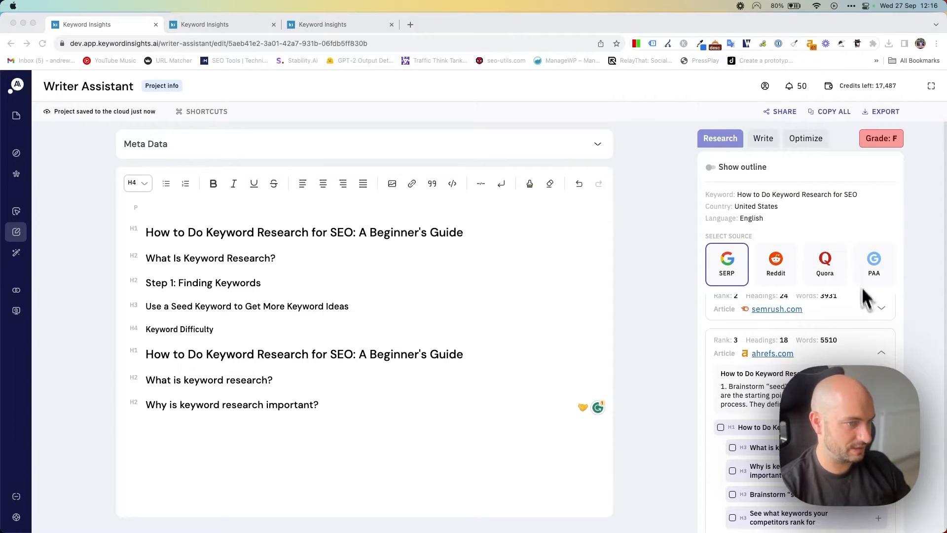
# - Add the ahrefs.com H1 heading to the editor and rephrase the topmost H1 in the Default writing mode
pyautogui.click(878, 427)
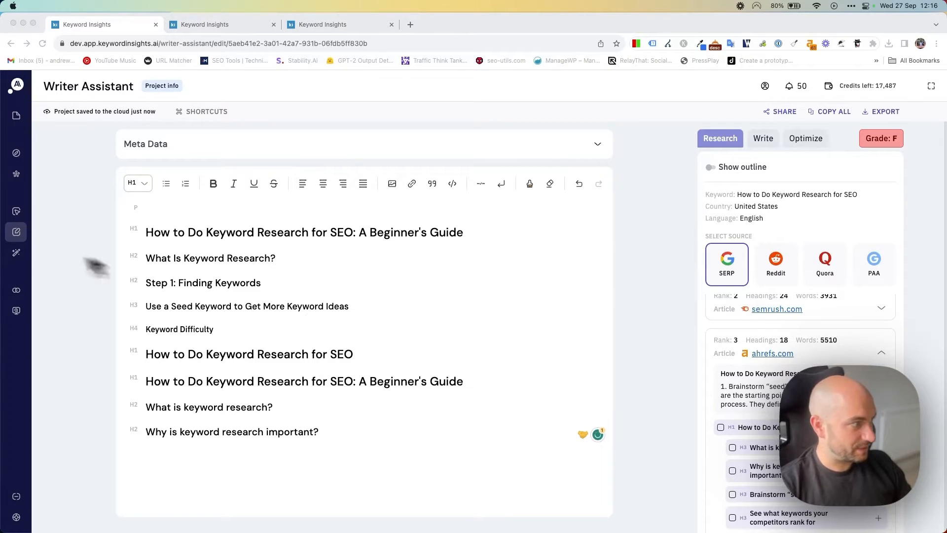
pyautogui.click(627, 298)
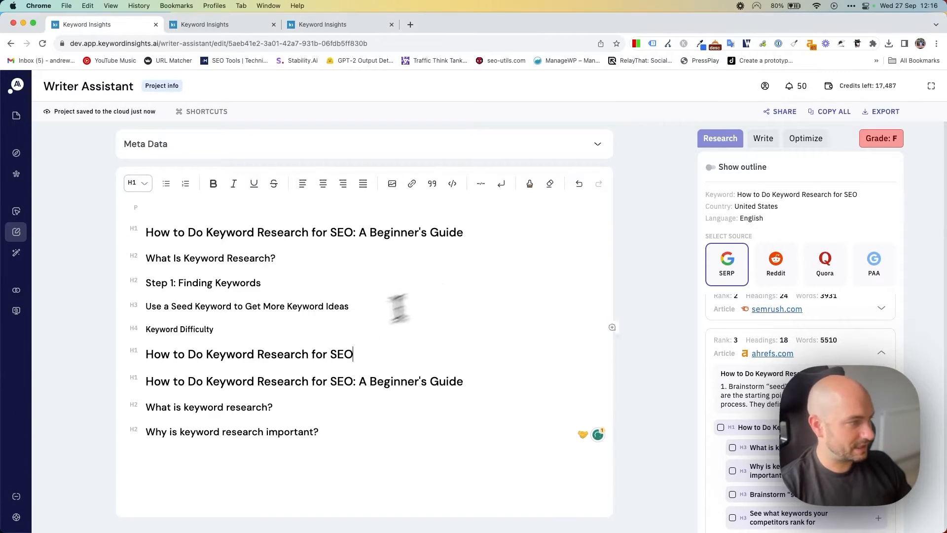
pyautogui.moveTo(449, 232); pyautogui.dragTo(123, 217)
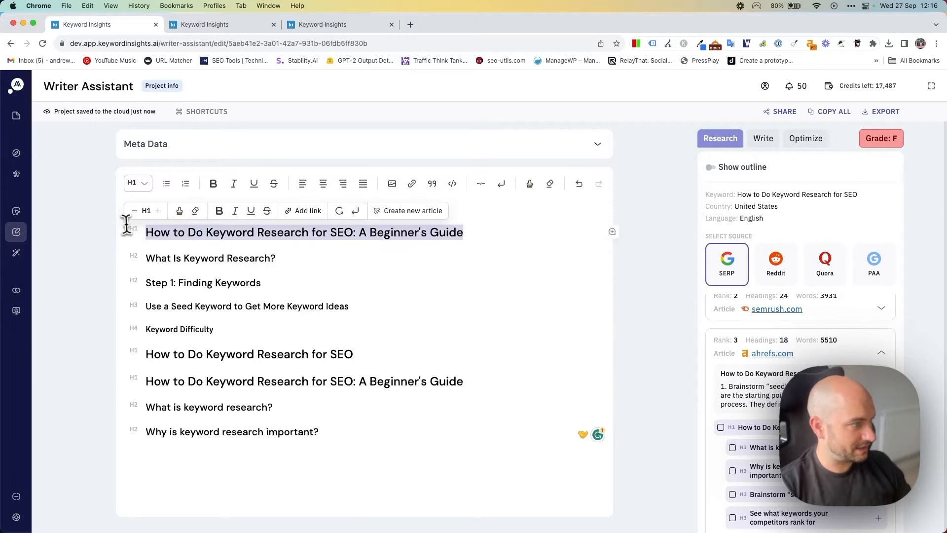
pyautogui.click(339, 211)
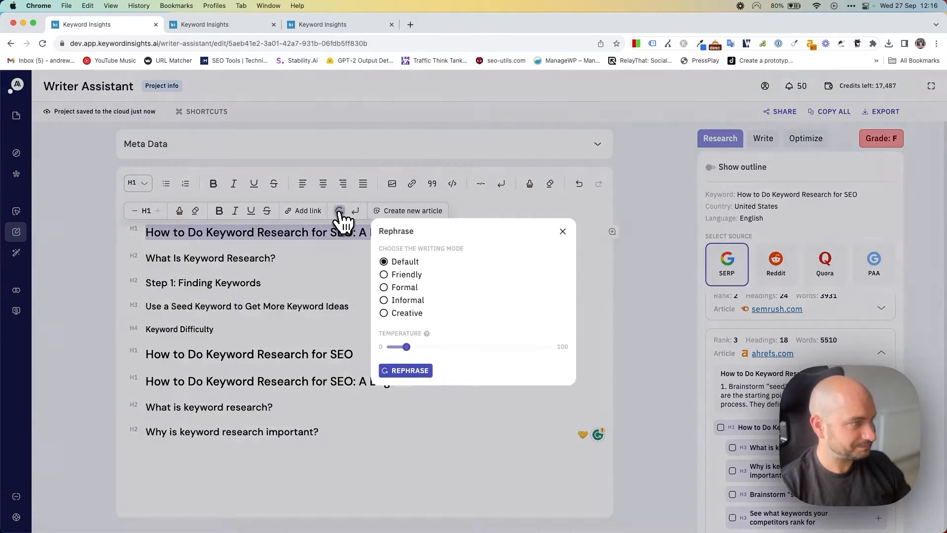
pyautogui.click(412, 371)
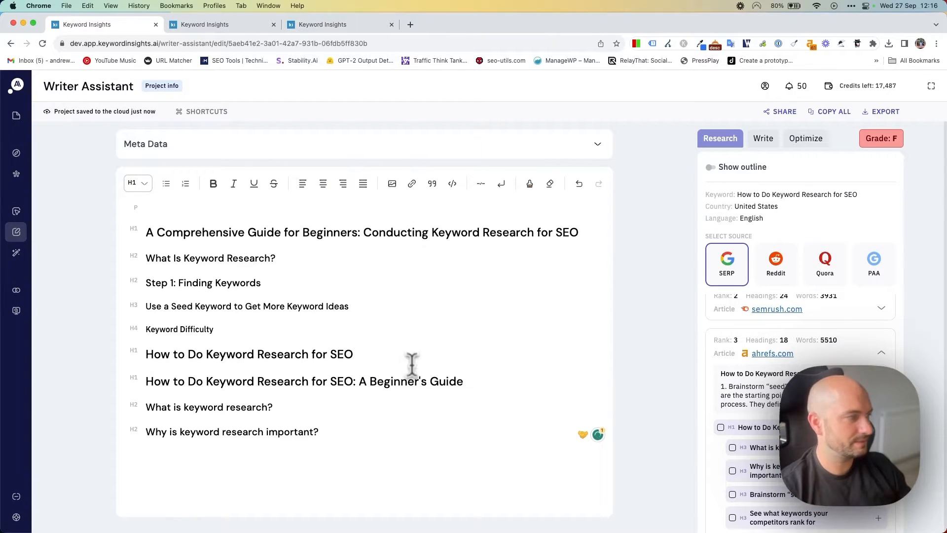
# - Write an introduction under the first "What Is Keyword Research?" heading using the Default writing mode
pyautogui.moveTo(286, 257); pyautogui.dragTo(148, 260)
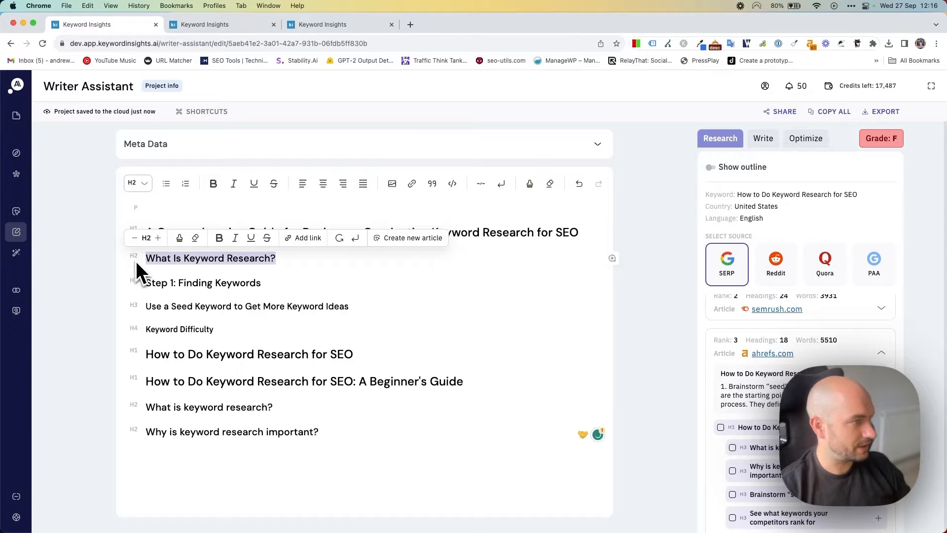
pyautogui.click(774, 144)
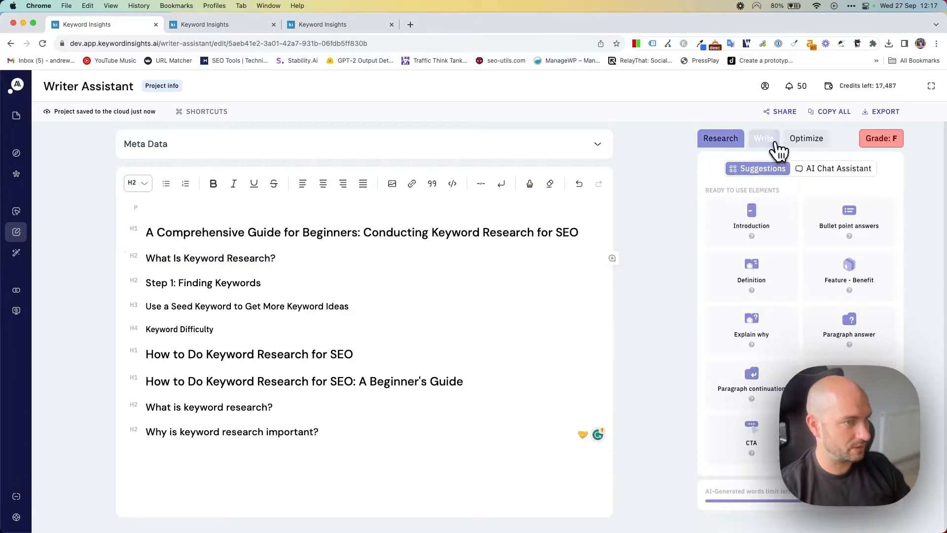
pyautogui.moveTo(281, 258); pyautogui.dragTo(148, 258)
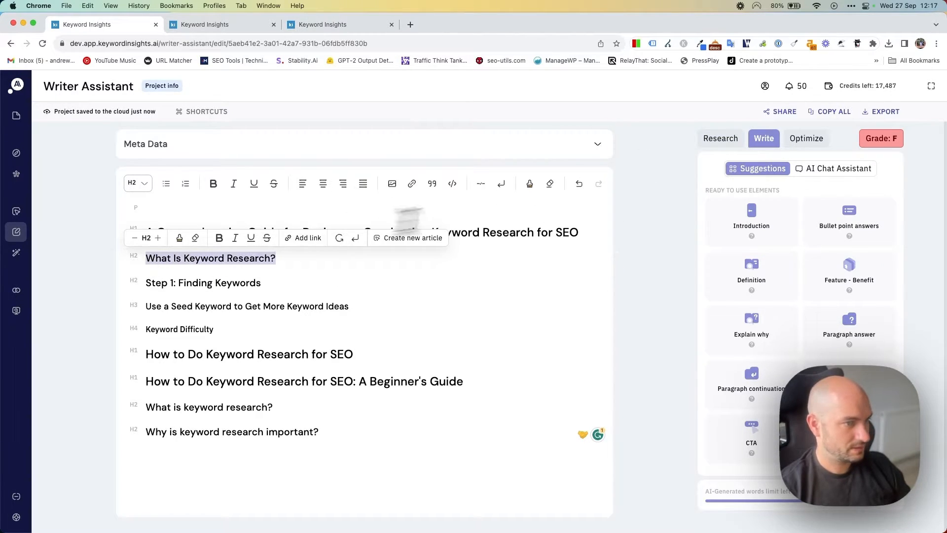
pyautogui.click(763, 229)
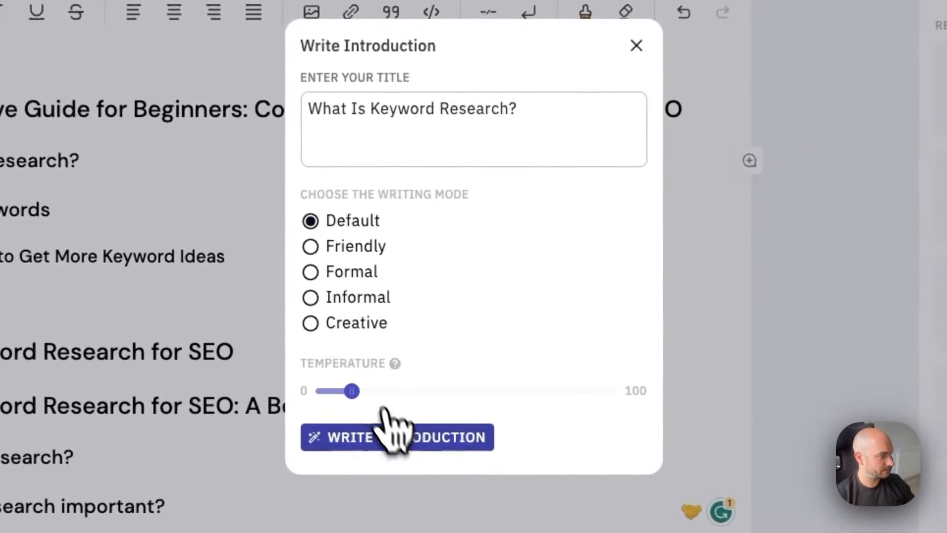
pyautogui.click(387, 434)
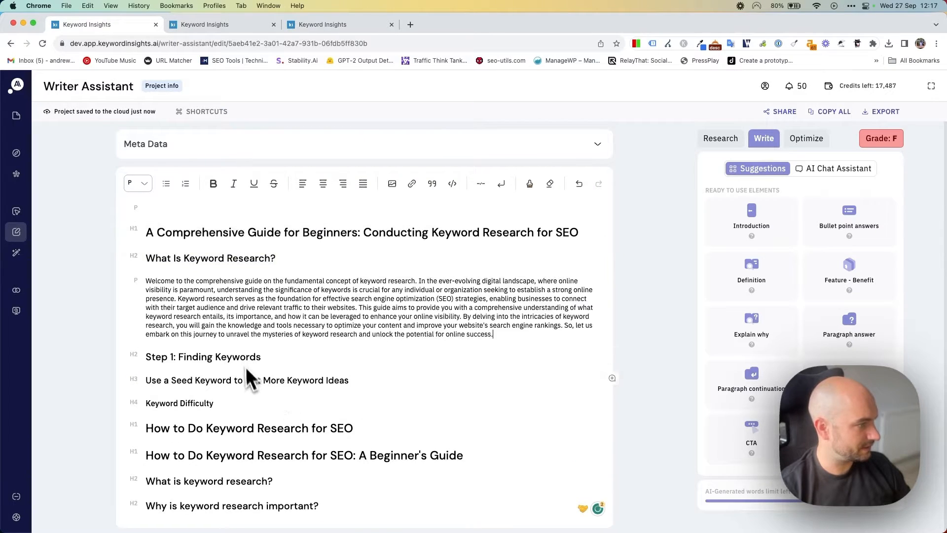
# - Delete the headings from "Step 1: Finding Keywords" through the second "What is keyword research?", including the leftover empty line
pyautogui.scroll(-1, 340, 486)
pyautogui.moveTo(282, 473); pyautogui.dragTo(141, 350)
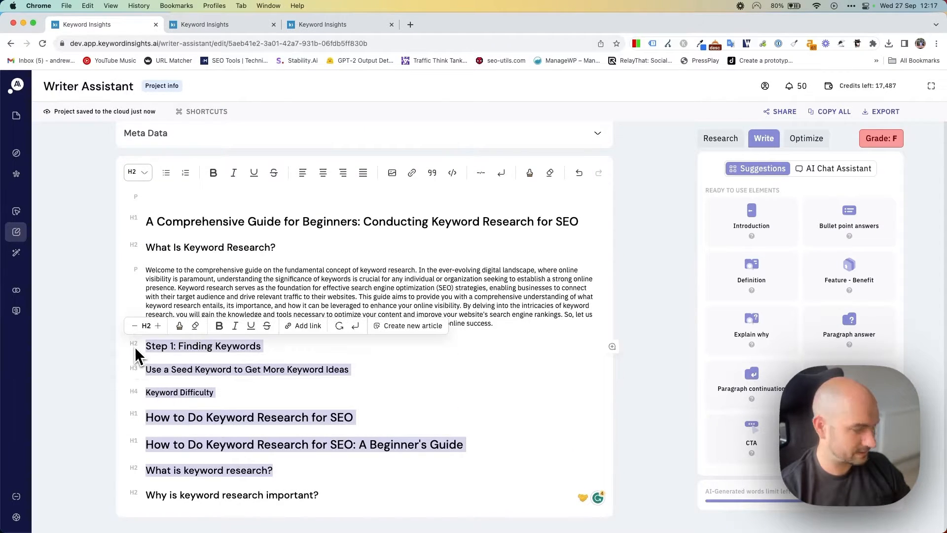
pyautogui.press('BackSpace')
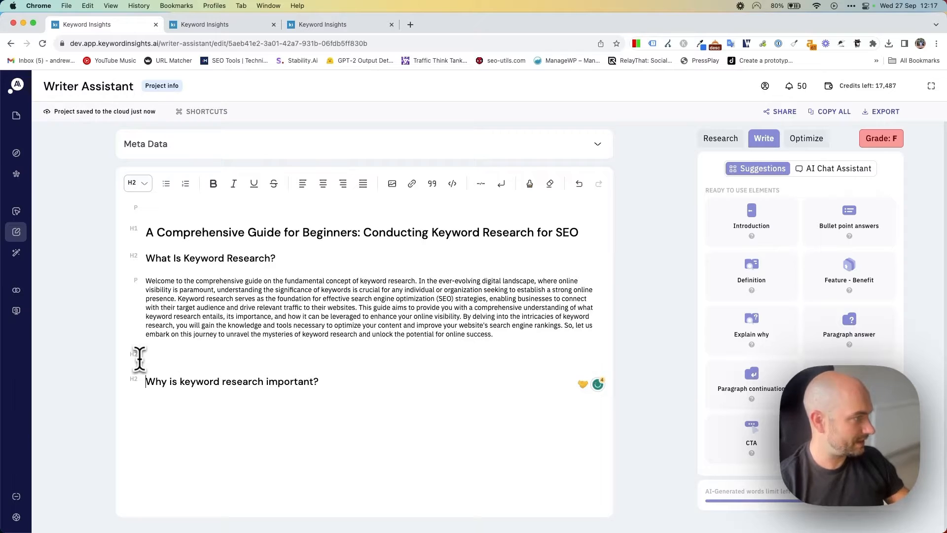
pyautogui.press('BackSpace')
# - Write a Default-mode paragraph answer for "Why is keyword research important?" and delete the introduction's opening "Welcome to the comprehensive guide" sentence
pyautogui.moveTo(318, 356); pyautogui.dragTo(144, 357)
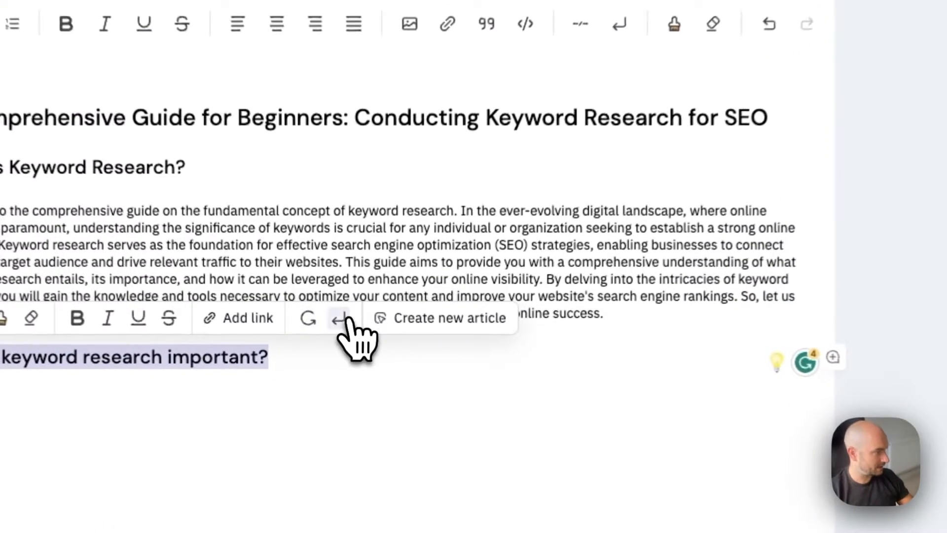
pyautogui.click(355, 336)
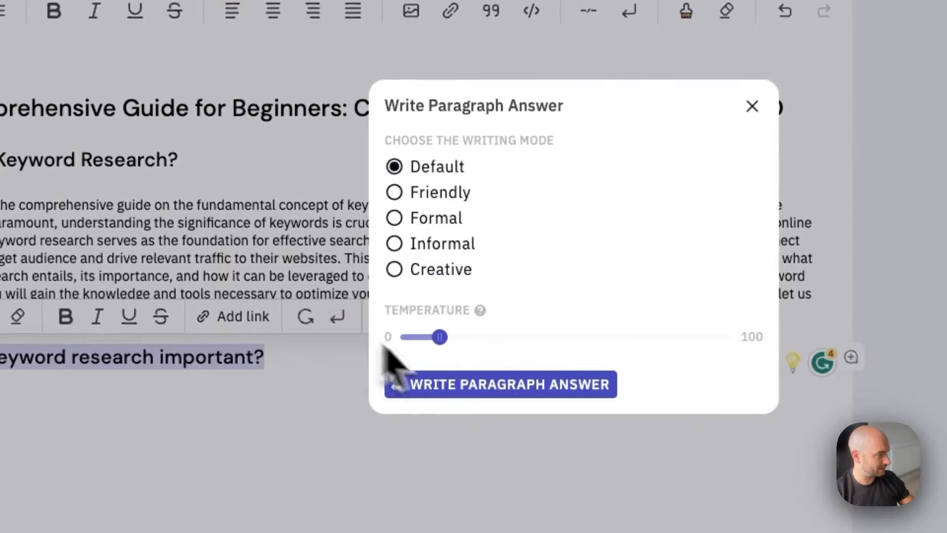
pyautogui.click(497, 387)
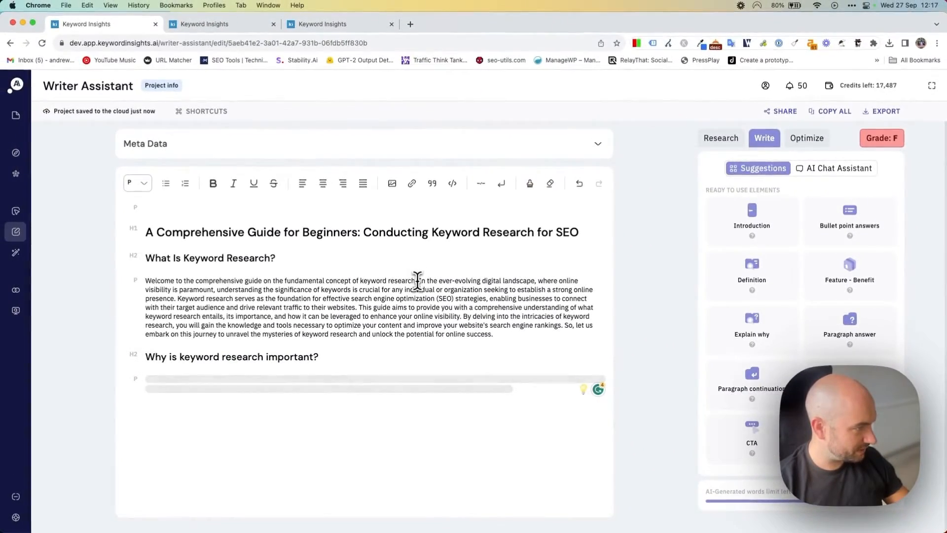
pyautogui.moveTo(422, 271); pyautogui.dragTo(120, 271)
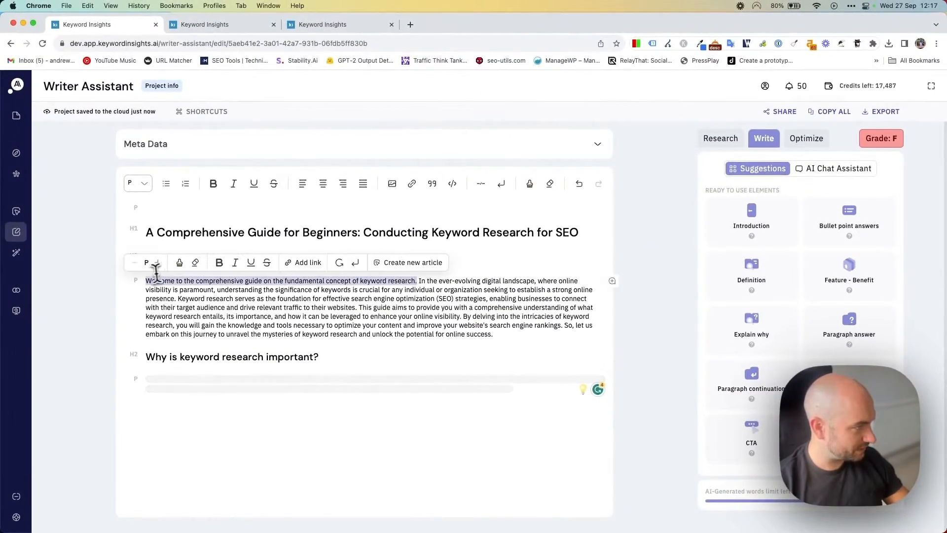
pyautogui.press('BackSpace')
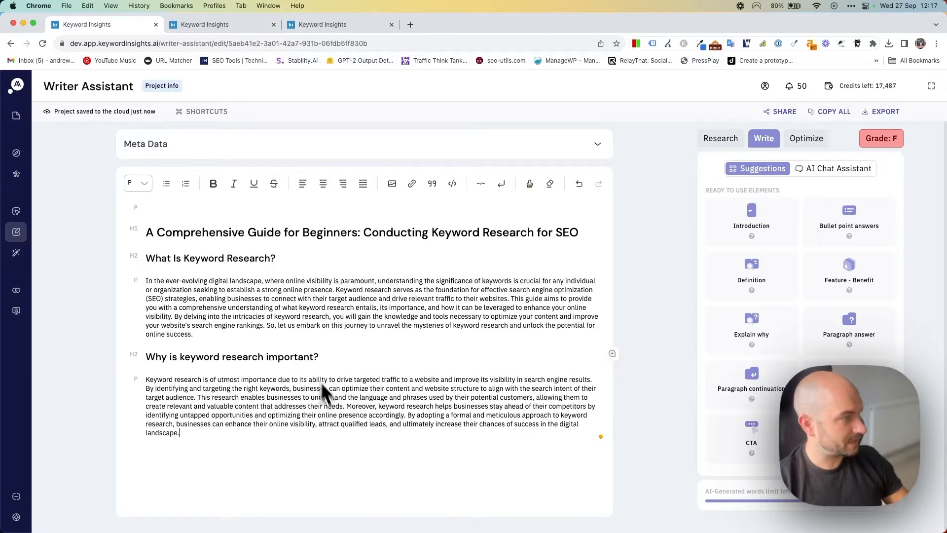
# - Check the ahrefs.com headings among the SERP research sources and return to the ready-to-use writing elements
pyautogui.click(721, 141)
pyautogui.scroll(-3, 841, 306)
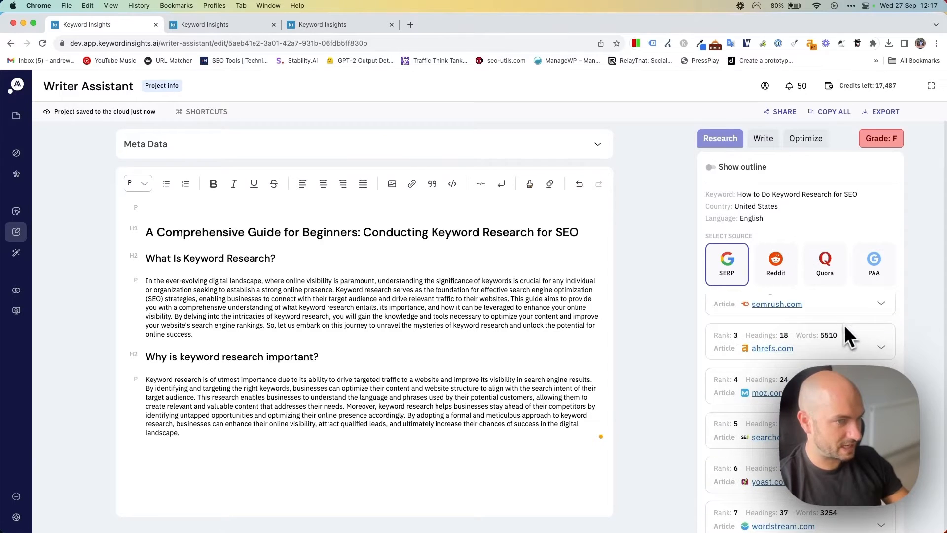
pyautogui.click(880, 350)
pyautogui.click(764, 141)
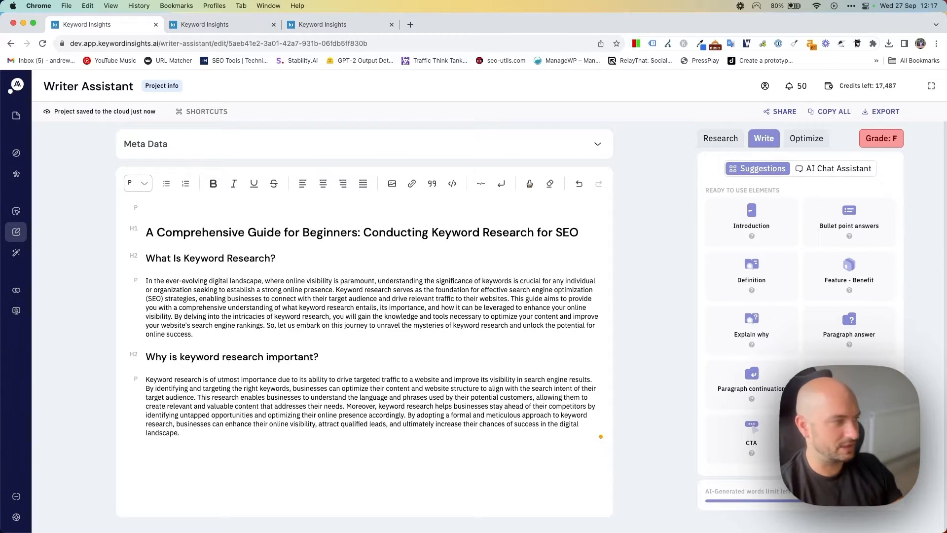
# - Show the text options for the introduction paragraph, and view the separate-article options for "stay ahead of their competitors" without sending it
pyautogui.moveTo(205, 338); pyautogui.dragTo(111, 286)
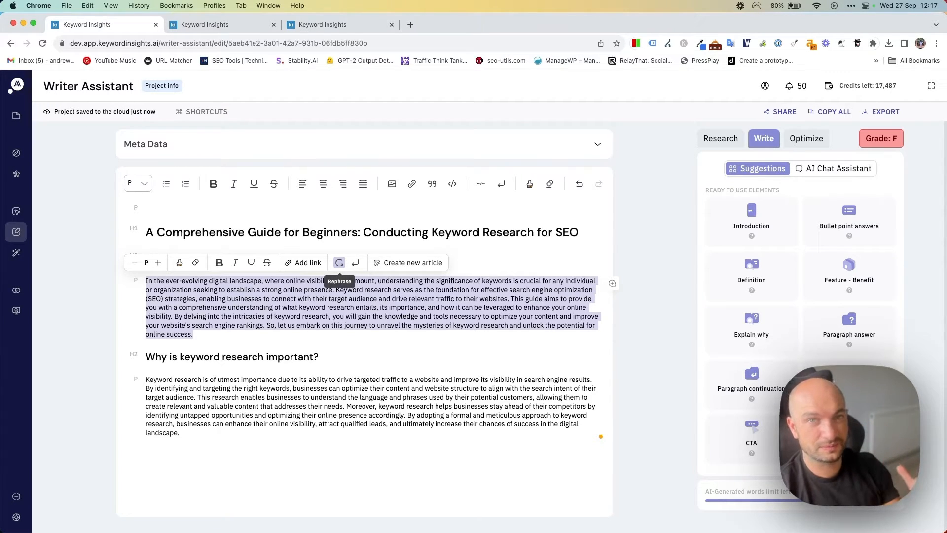
pyautogui.click(378, 308)
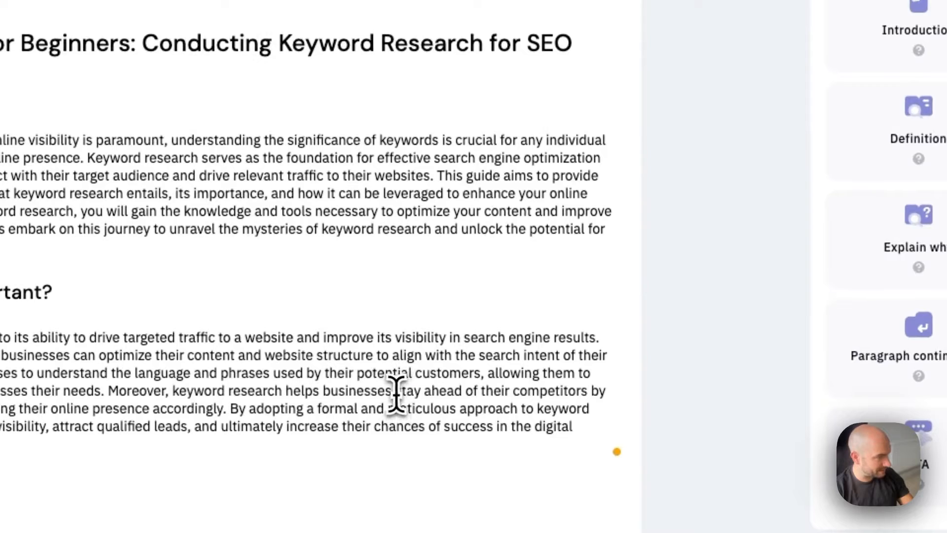
pyautogui.moveTo(395, 392)
pyautogui.mouseDown()
pyautogui.moveTo(587, 391)
pyautogui.moveTo(395, 390)
pyautogui.mouseUp()
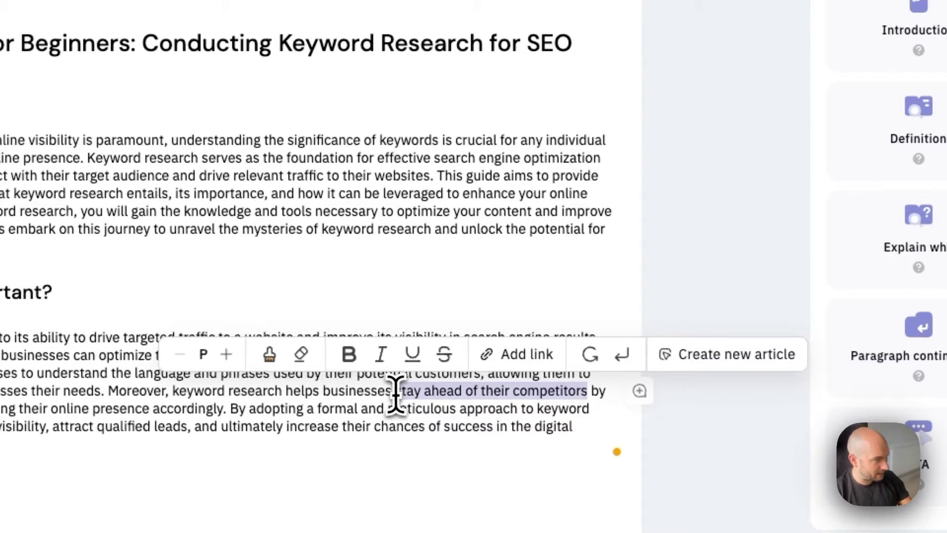
pyautogui.click(715, 356)
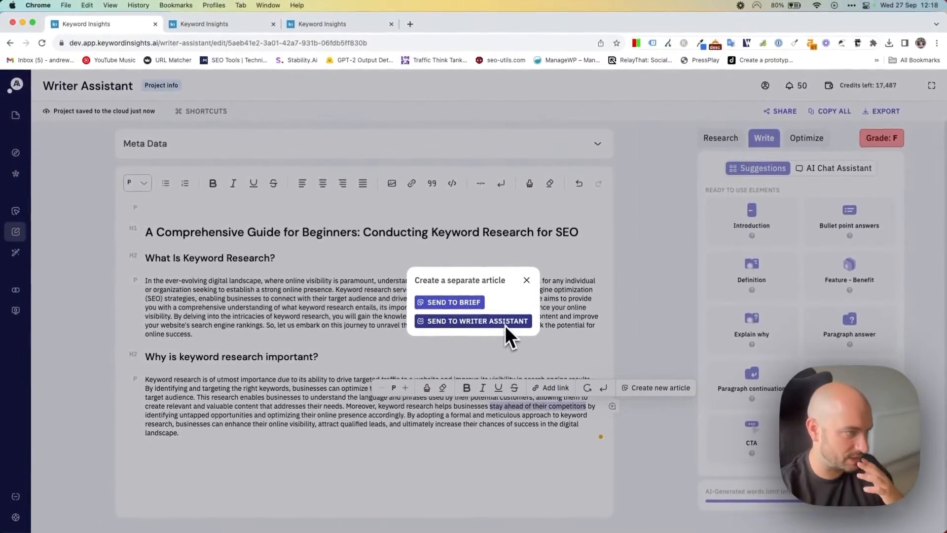
pyautogui.click(526, 280)
pyautogui.click(450, 343)
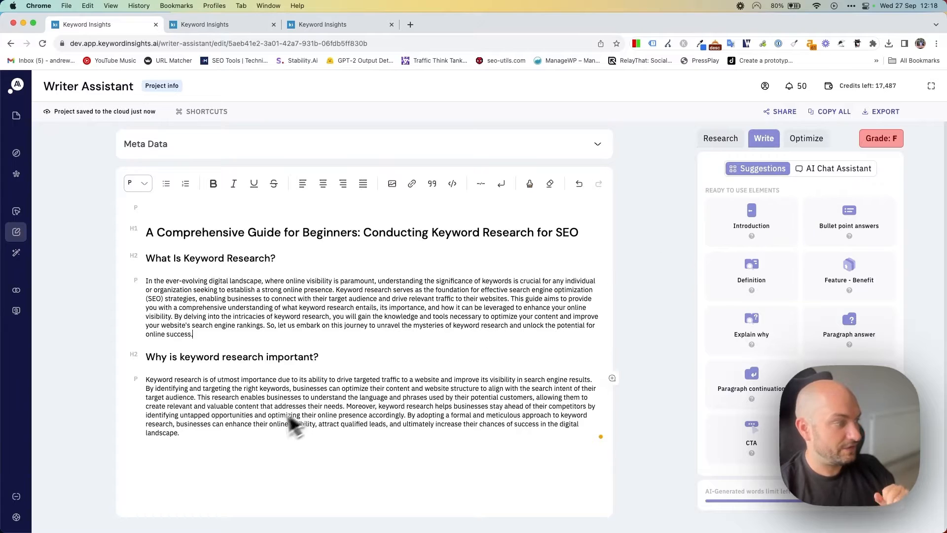
# - Delete all headings and paragraphs below the H1 title in the editor
pyautogui.click(723, 139)
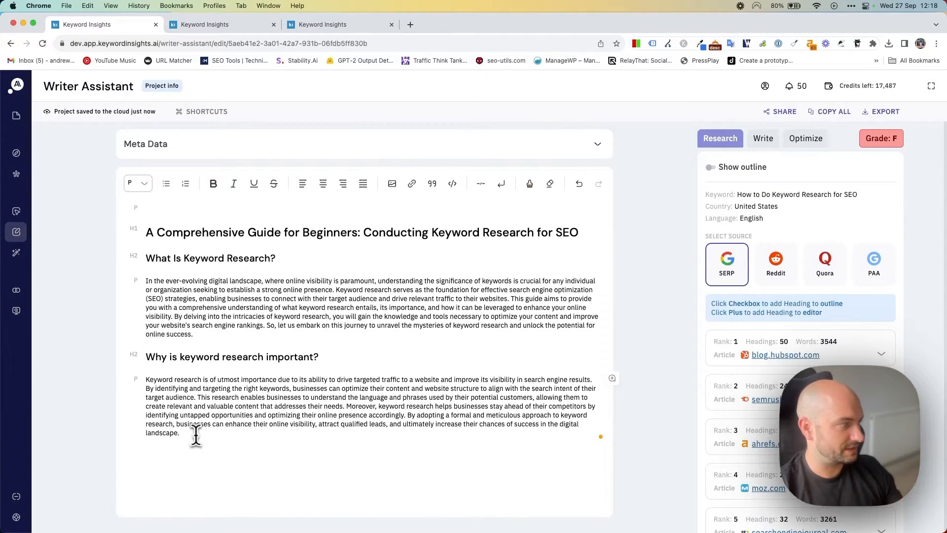
pyautogui.moveTo(196, 435); pyautogui.dragTo(137, 260)
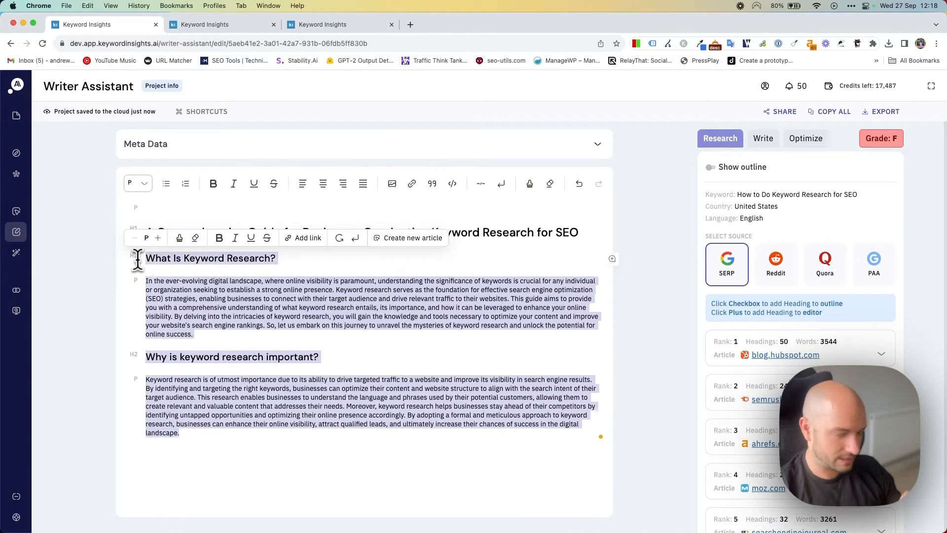
pyautogui.press('BackSpace')
# - Open the AI Chat Assistant and review the outline request and generated guide outline for "How to Do Keyword Research for SEO"
pyautogui.click(763, 138)
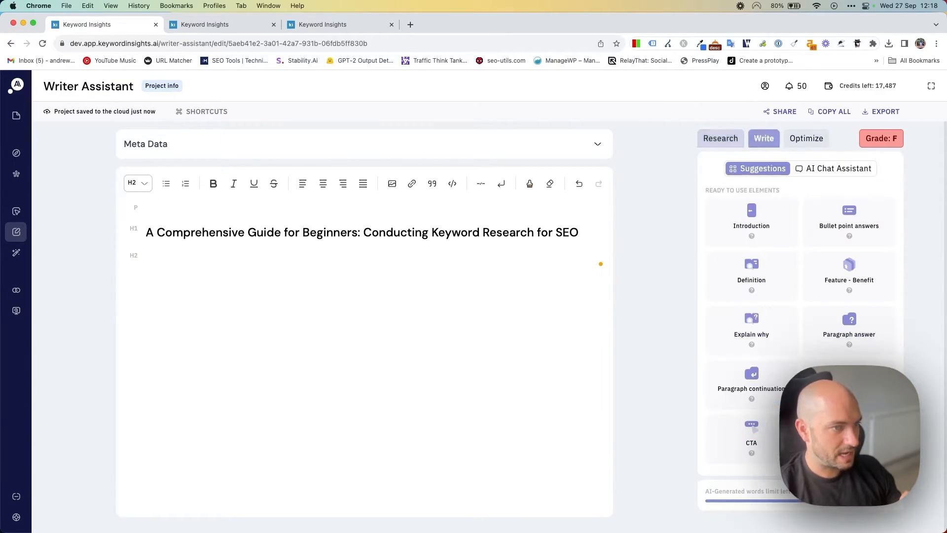
pyautogui.click(861, 170)
pyautogui.scroll(5, 792, 273)
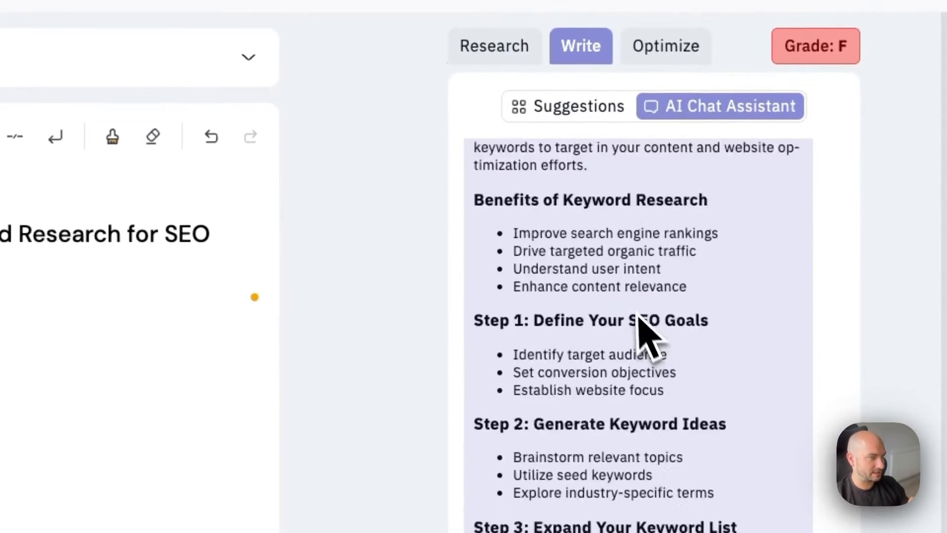
pyautogui.scroll(4, 646, 326)
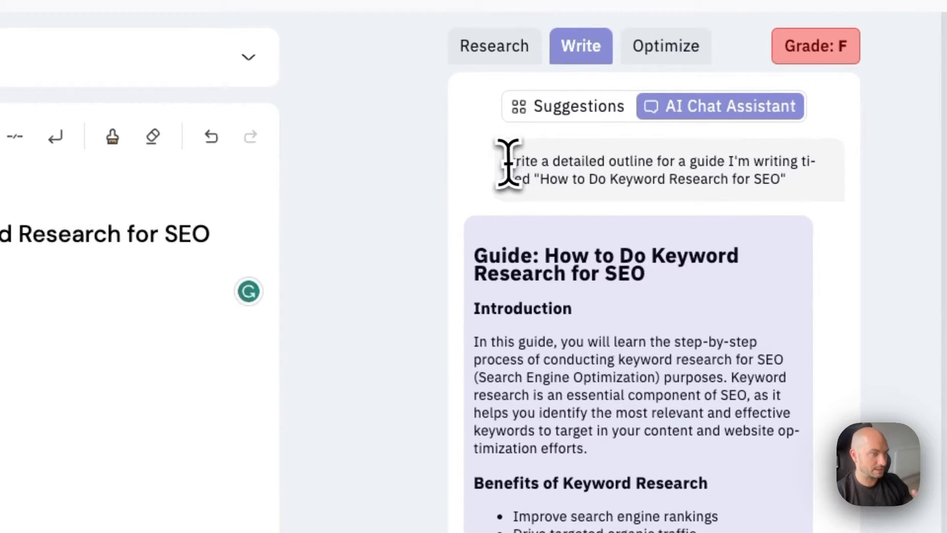
pyautogui.moveTo(507, 162); pyautogui.dragTo(820, 201)
pyautogui.scroll(-10, 554, 386)
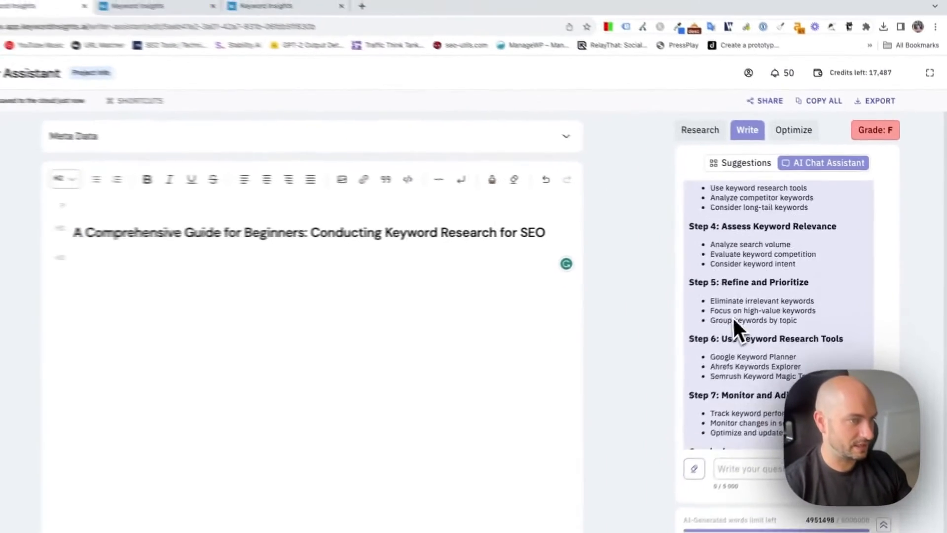
pyautogui.scroll(-3, 732, 317)
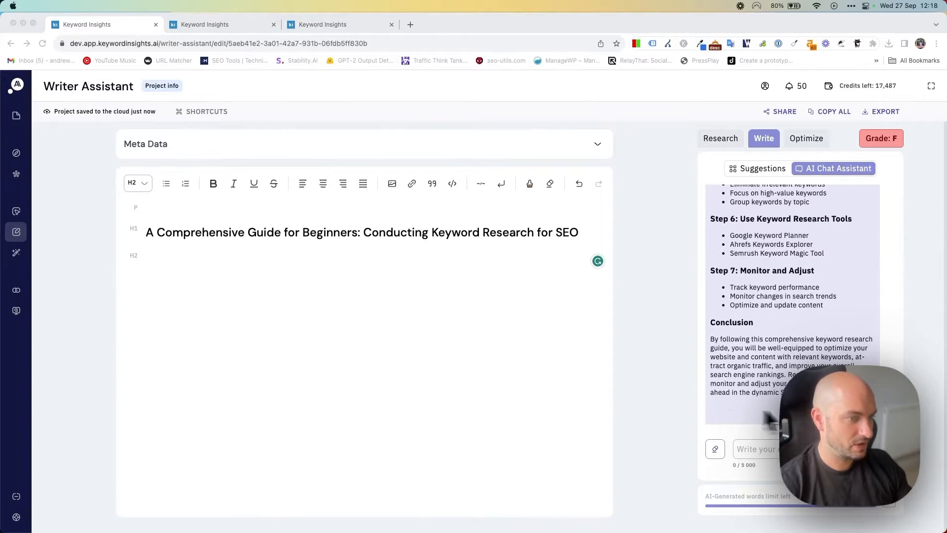
# - Compose the AI chat request "now fully write this piece based on the outline above. Use a formal tone of voice"
pyautogui.click(811, 449)
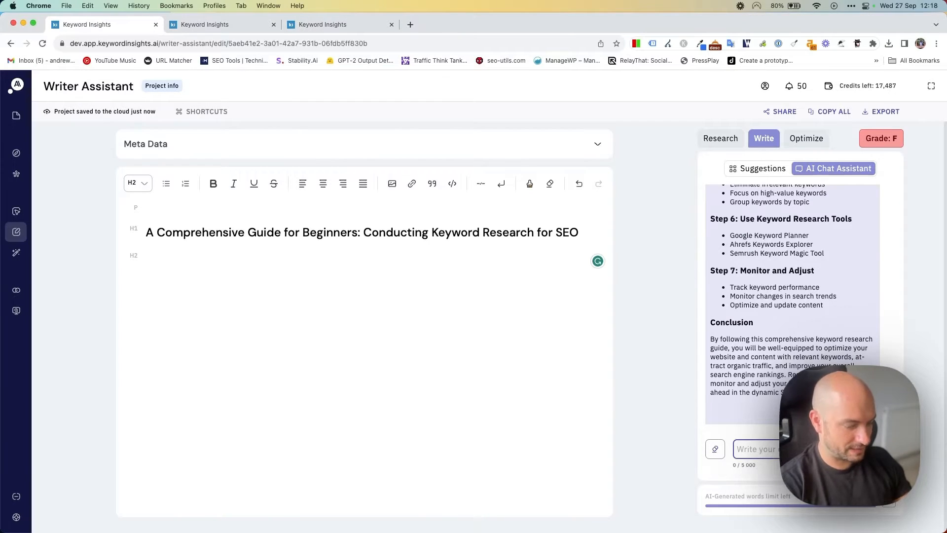
pyautogui.write('now fully e')
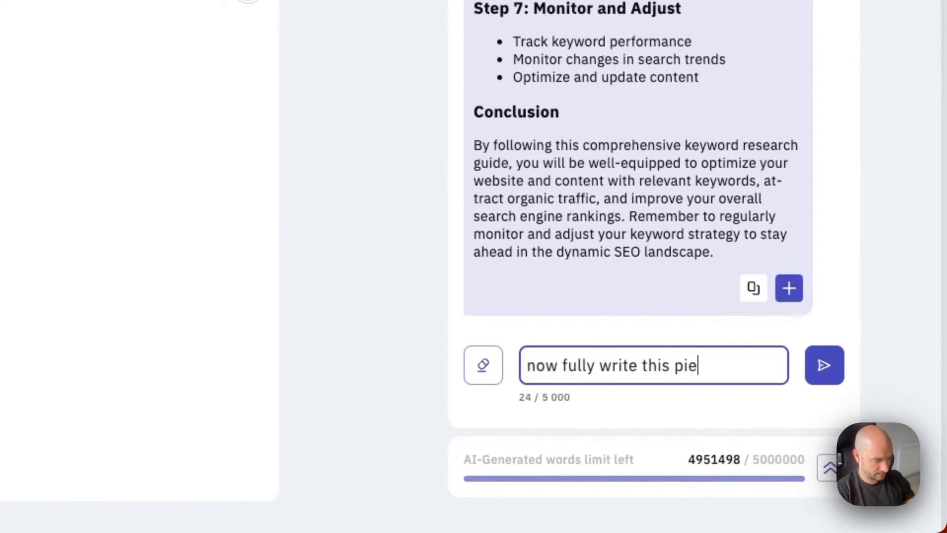
pyautogui.write('ed on the outline above. Use a')
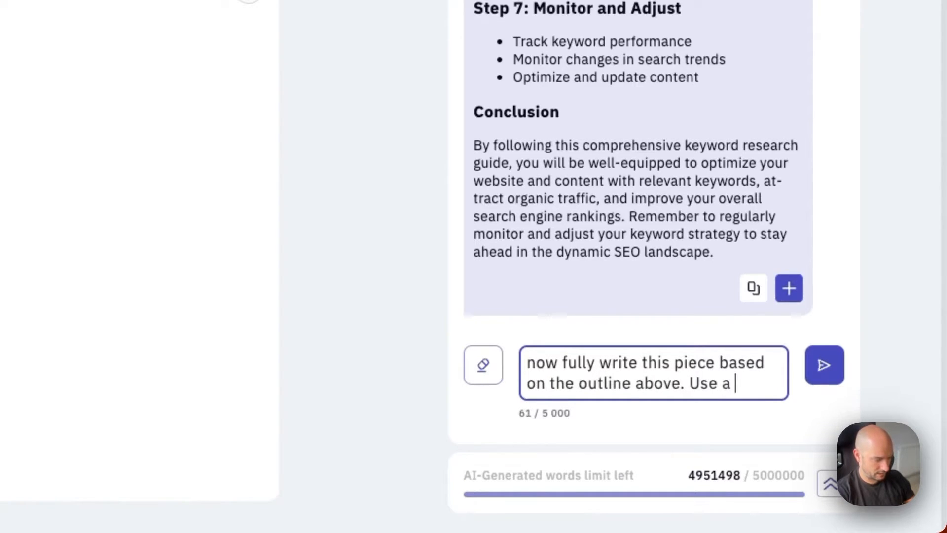
pyautogui.write('mal tone of voice')
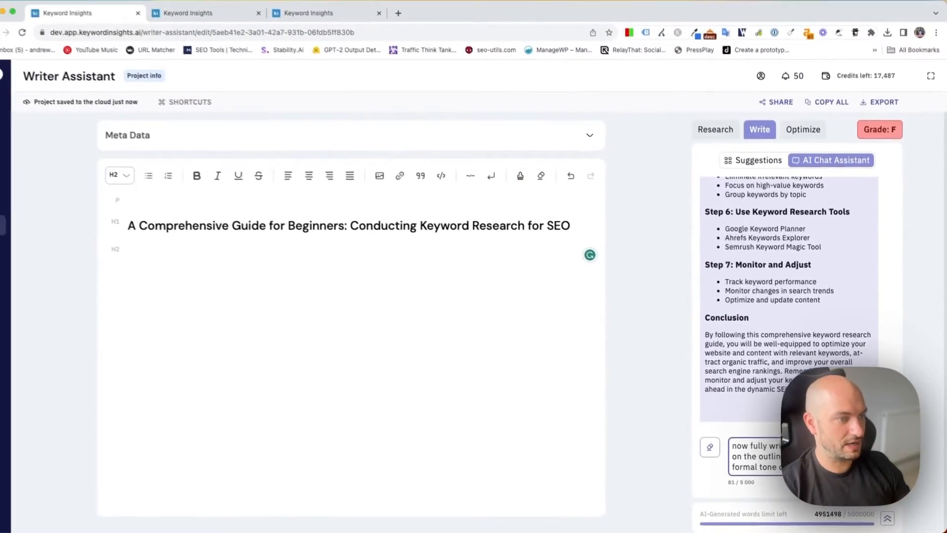
pyautogui.scroll(15, 681, 75)
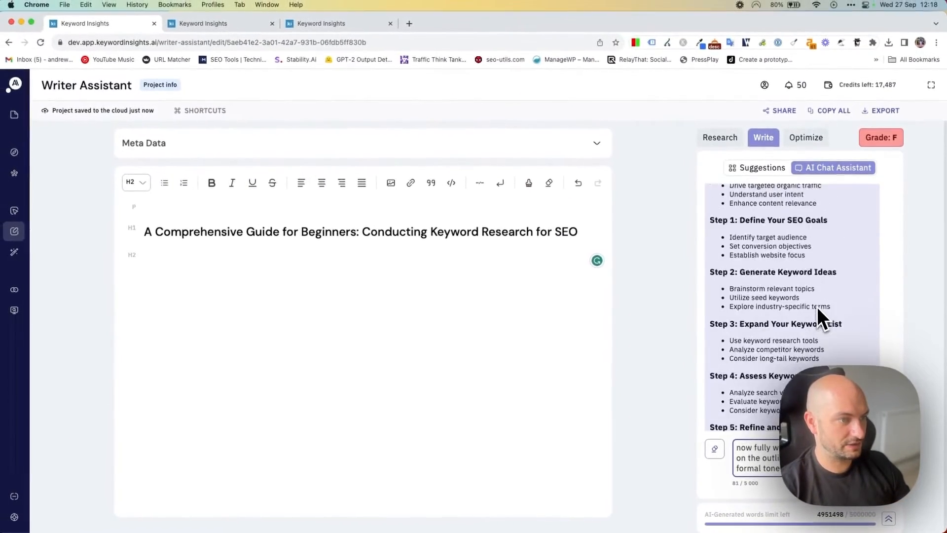
pyautogui.scroll(-15, 814, 304)
pyautogui.press('Return')
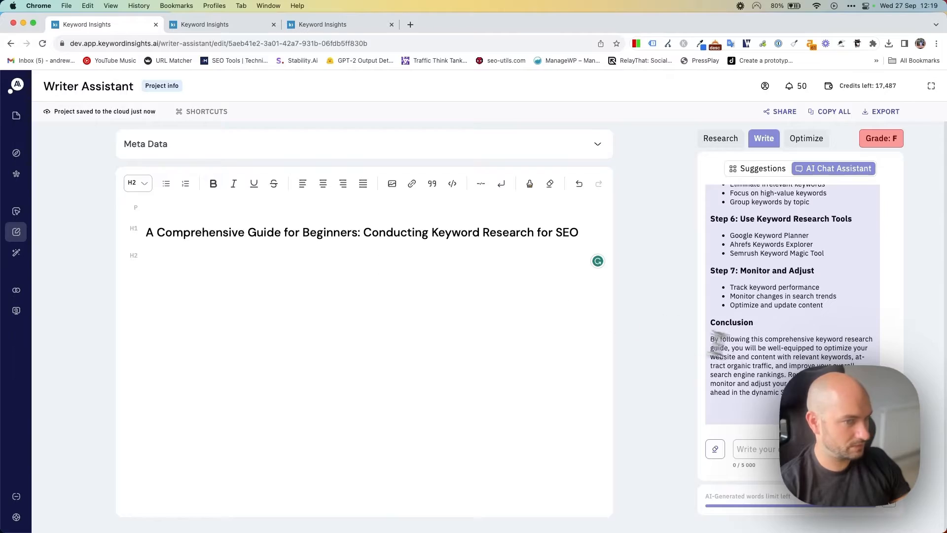
# - Insert the generated outline from the chat into the editor below the H1 title and review it through the conclusion
pyautogui.click(867, 411)
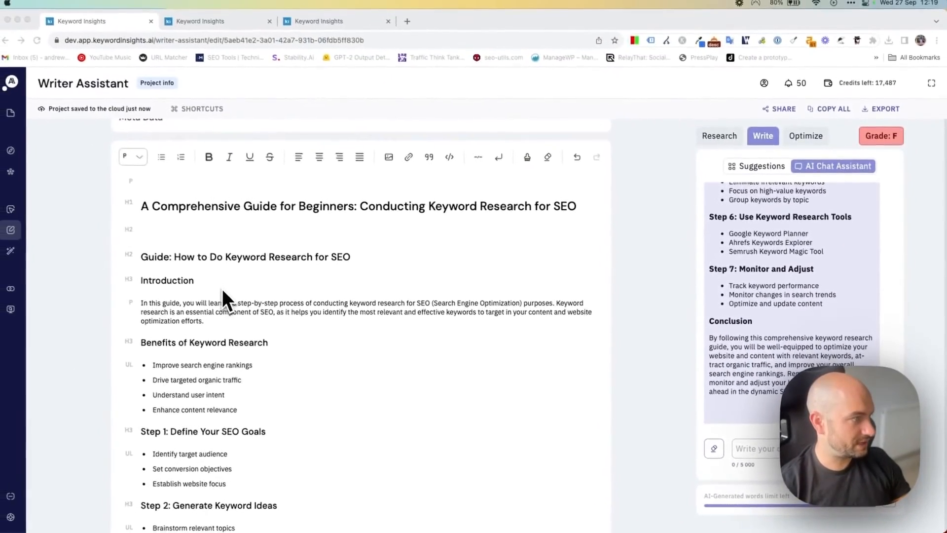
pyautogui.scroll(-5, 262, 276)
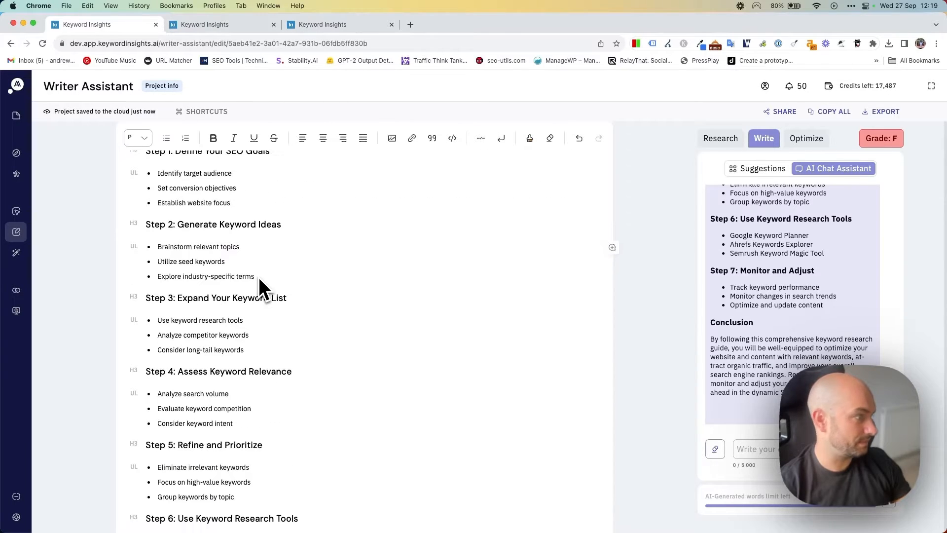
pyautogui.scroll(5, 260, 279)
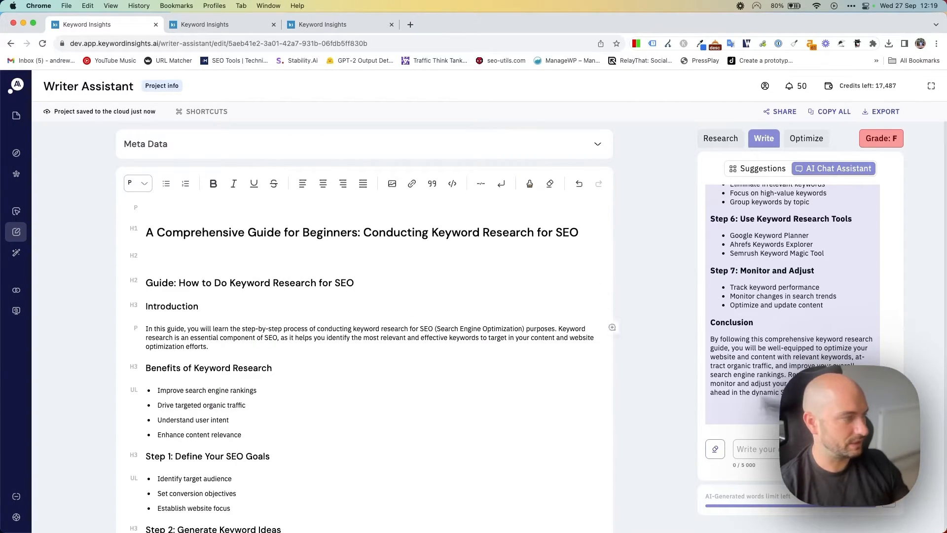
pyautogui.scroll(-10, 327, 283)
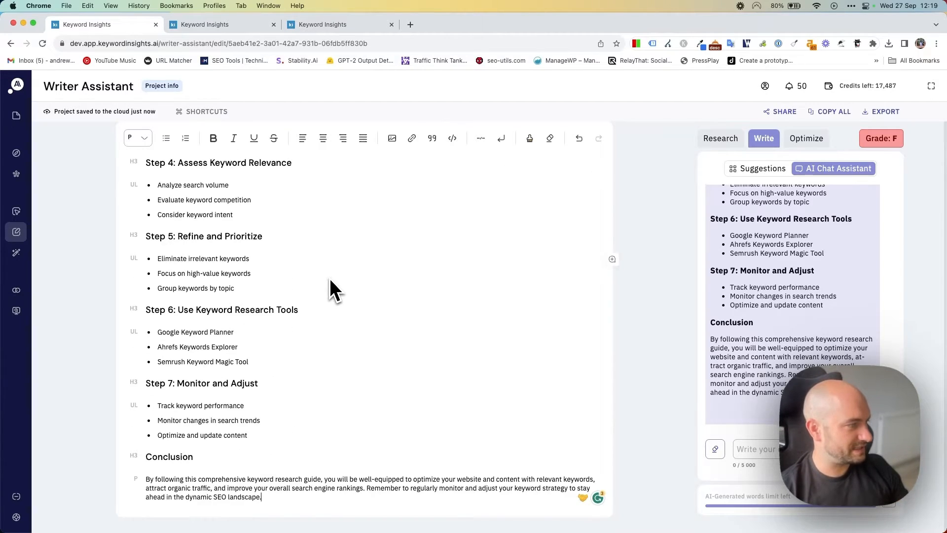
pyautogui.scroll(10, 288, 409)
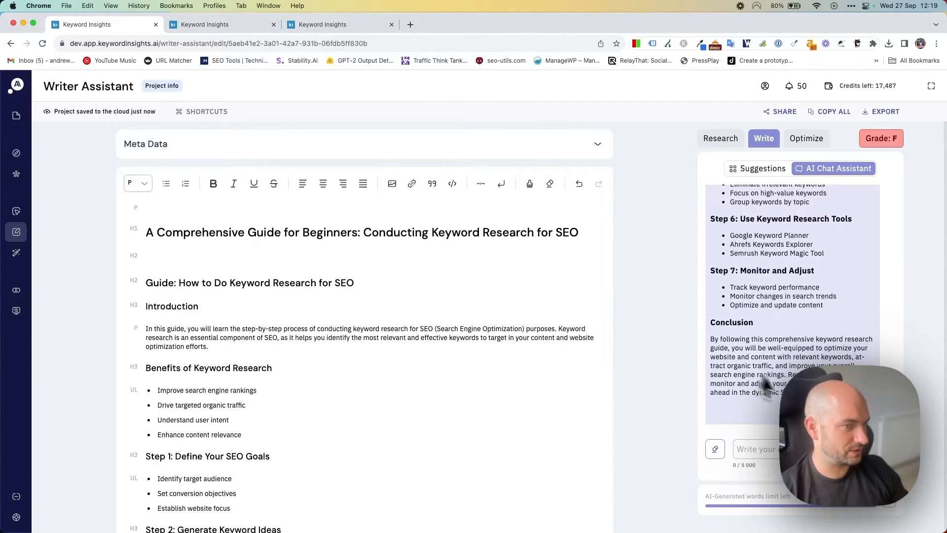
# - Paste the request to fully write the piece in a formal tone into the AI chat and send it
pyautogui.press('super+Tab')
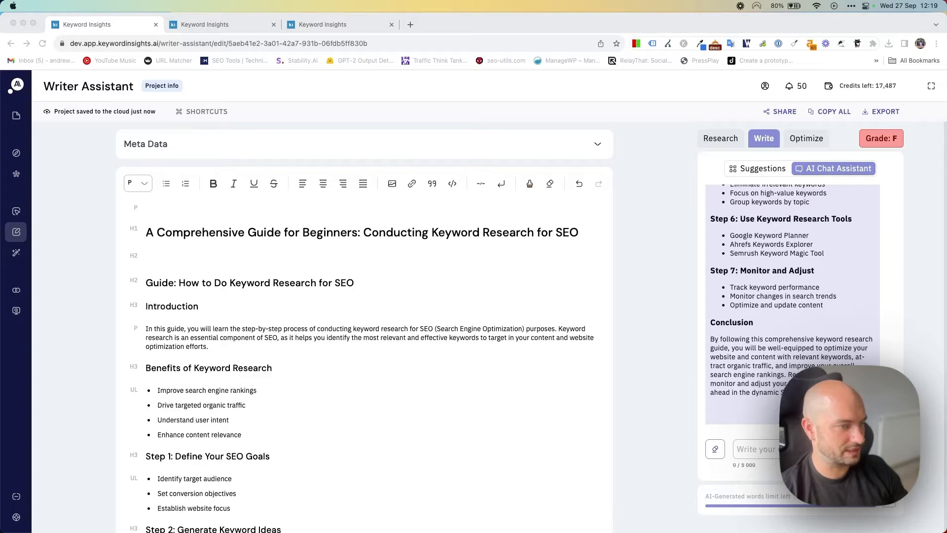
pyautogui.press('super+Tab')
pyautogui.press('super+v')
pyautogui.press('Return')
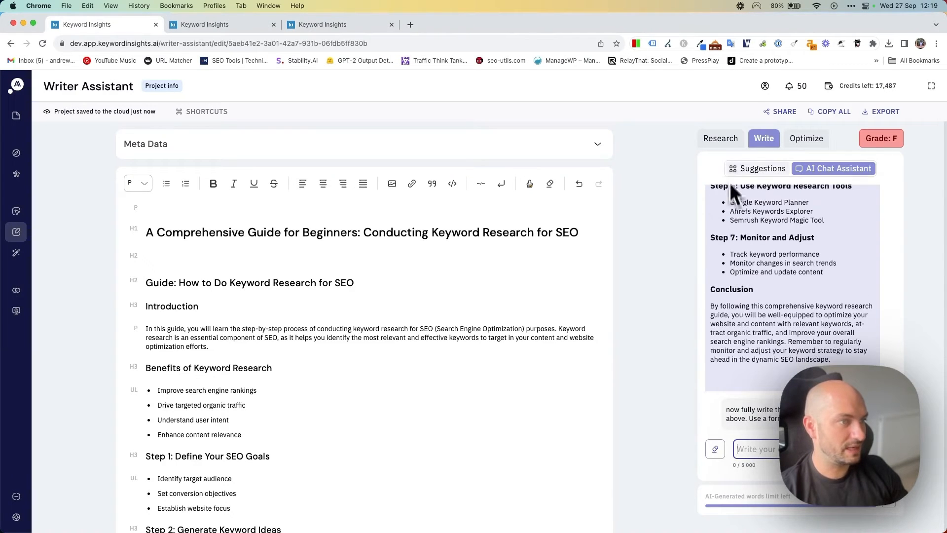
# - Review the SERP research sources, the content optimization metrics, and the writing area's suggestions and AI chat modes
pyautogui.click(722, 141)
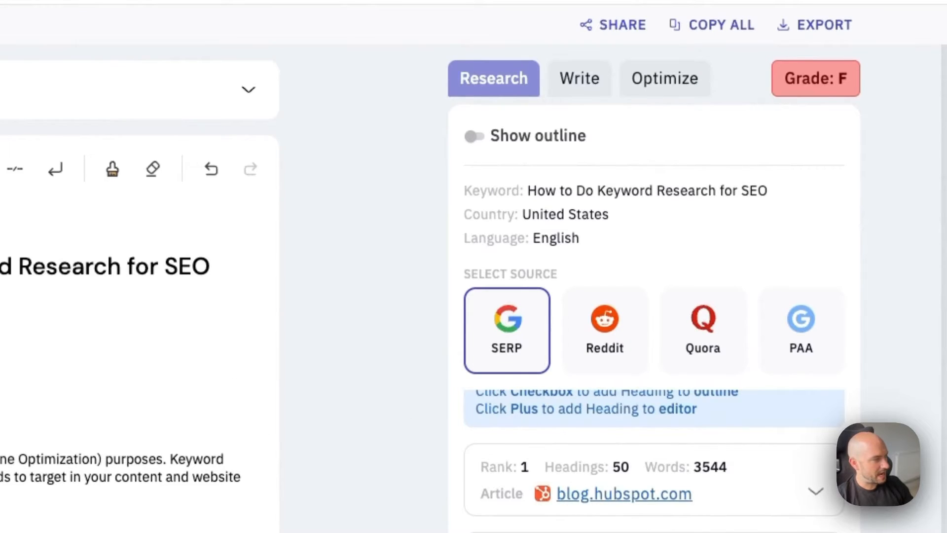
pyautogui.click(669, 88)
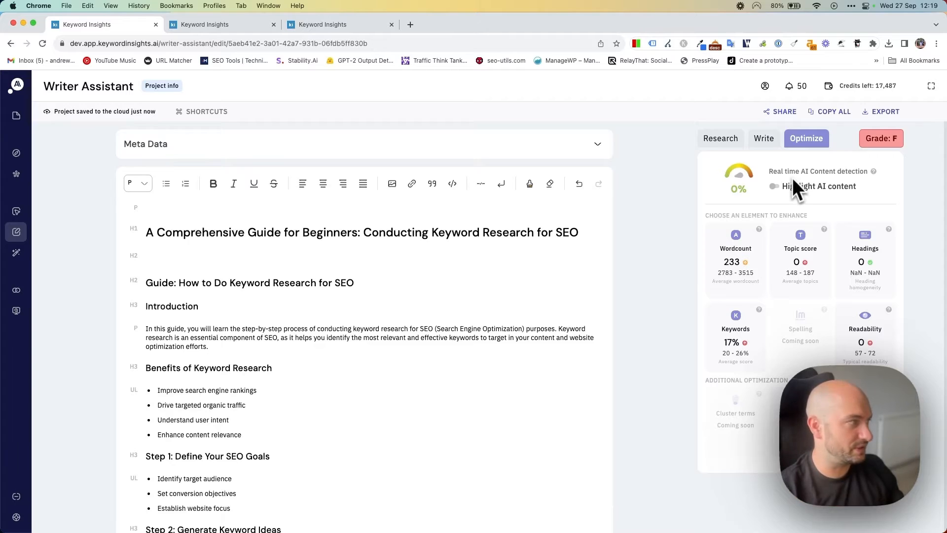
pyautogui.moveTo(15, 173)
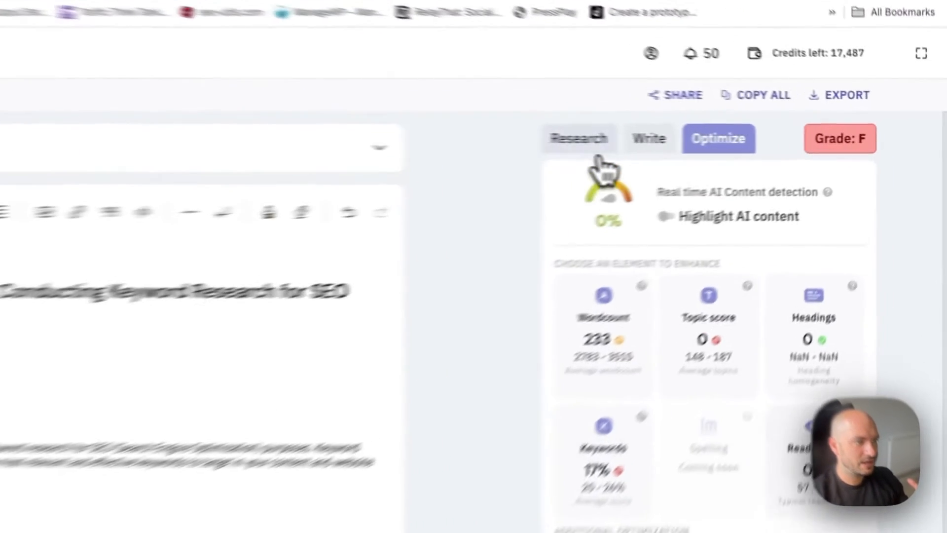
pyautogui.click(726, 142)
pyautogui.click(575, 140)
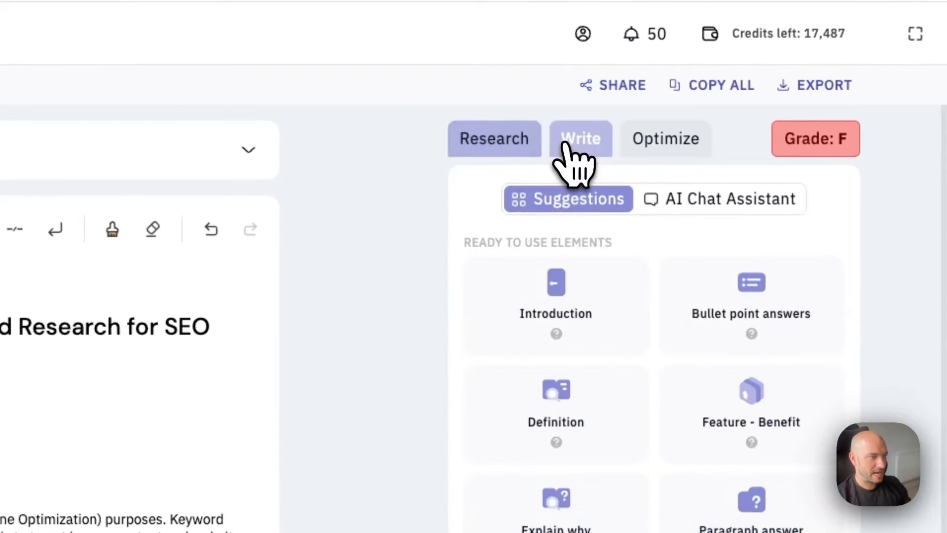
pyautogui.click(661, 200)
pyautogui.click(627, 202)
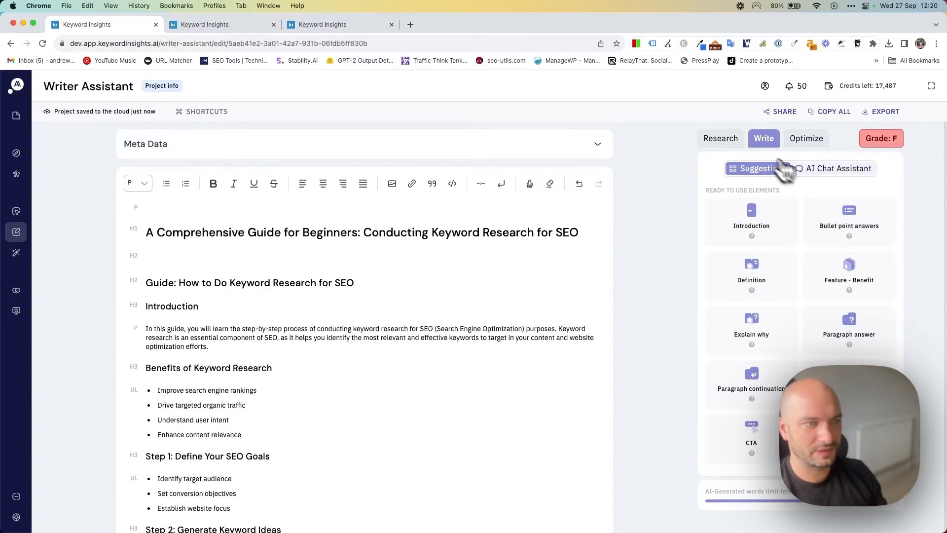
# - Check the content grade in the optimization overview, and look over the SERP research sources alongside the article
pyautogui.click(804, 140)
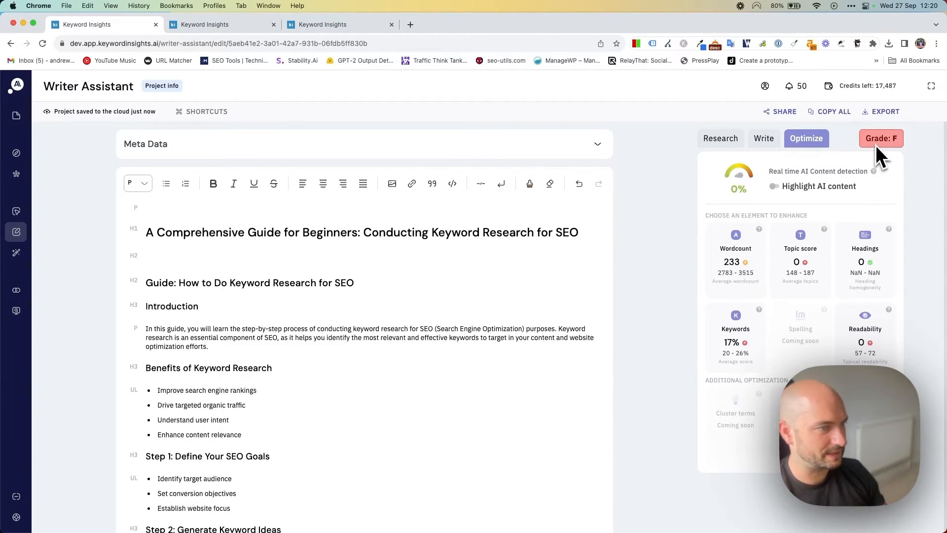
pyautogui.click(720, 139)
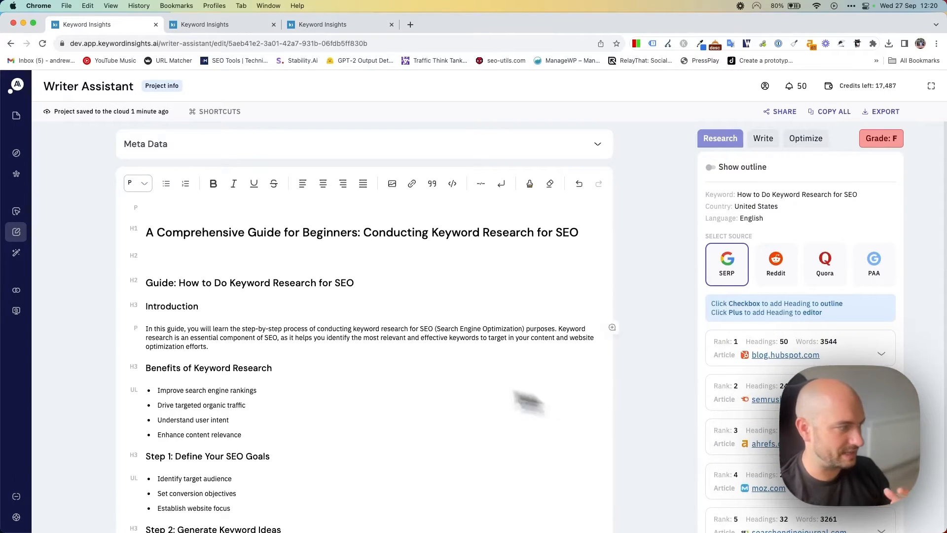
pyautogui.scroll(-11, 370, 360)
pyautogui.scroll(11, 370, 359)
# - Open the Topic score details and examine the most popular topics with their target mention counts
pyautogui.click(805, 139)
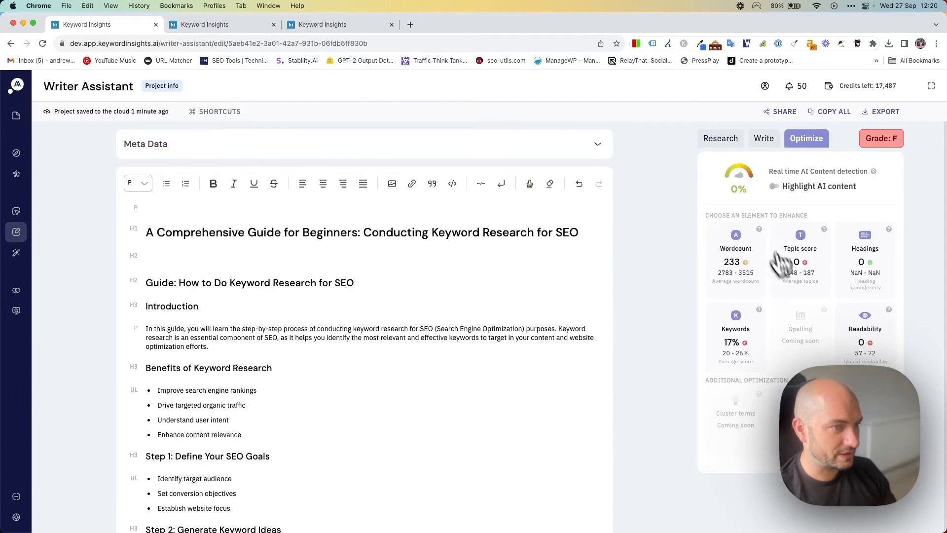
pyautogui.click(787, 259)
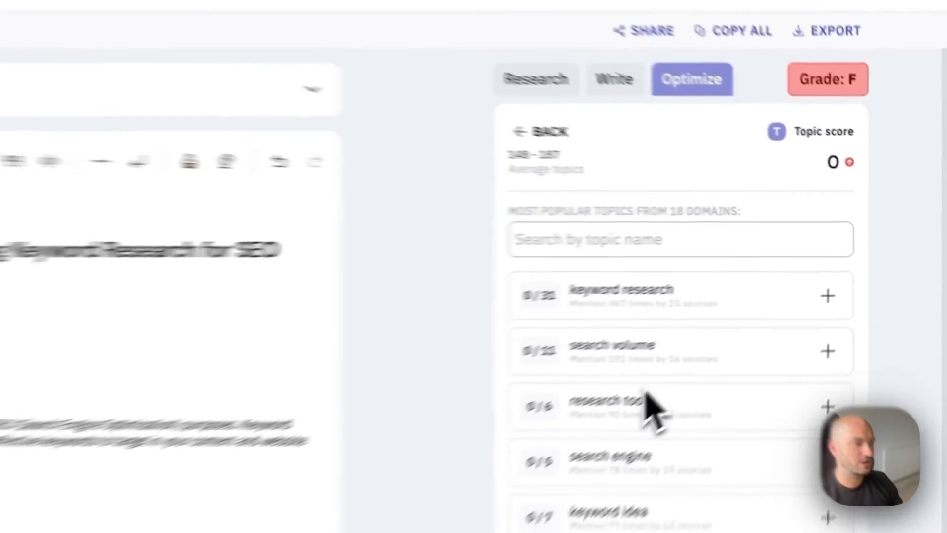
pyautogui.scroll(-3, 646, 405)
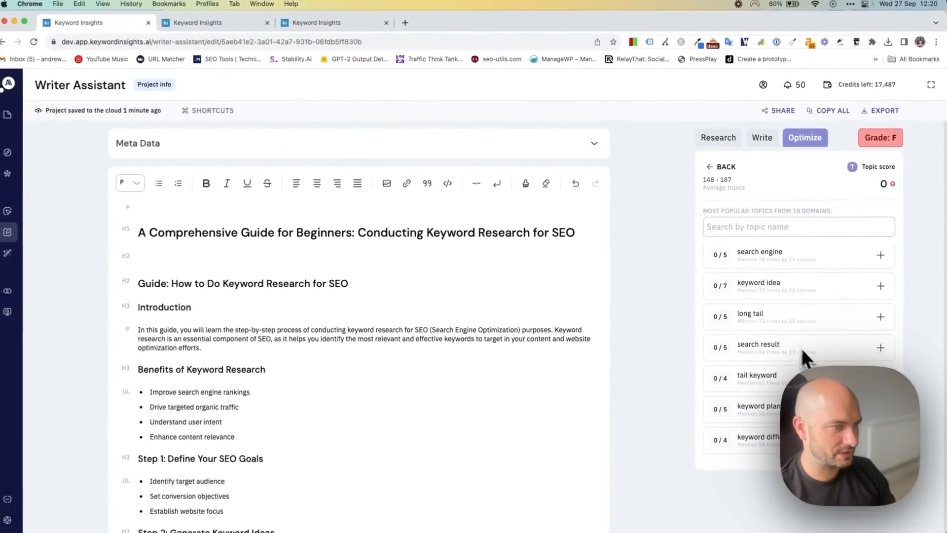
pyautogui.scroll(1, 593, 412)
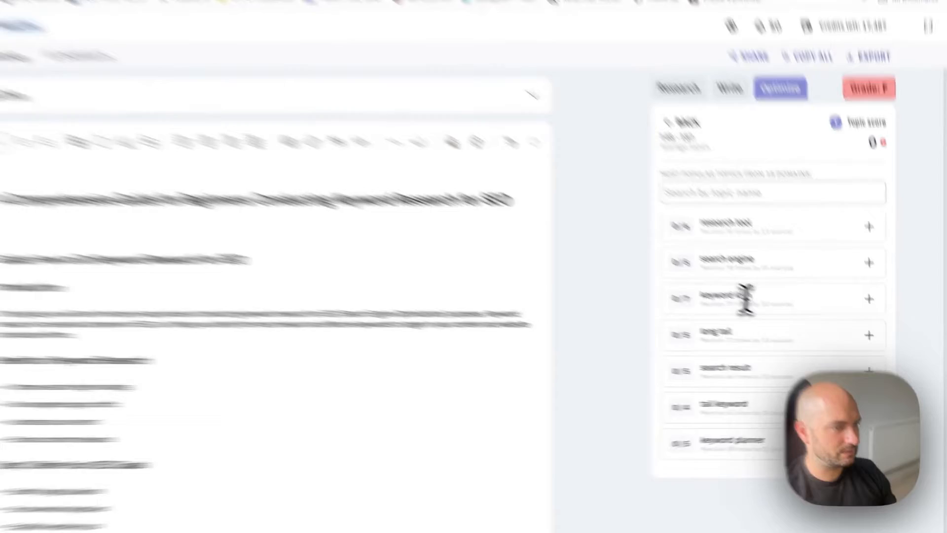
pyautogui.moveTo(783, 318); pyautogui.dragTo(746, 318)
pyautogui.scroll(-2, 758, 316)
pyautogui.moveTo(586, 187); pyautogui.dragTo(523, 194)
pyautogui.scroll(-3, 582, 222)
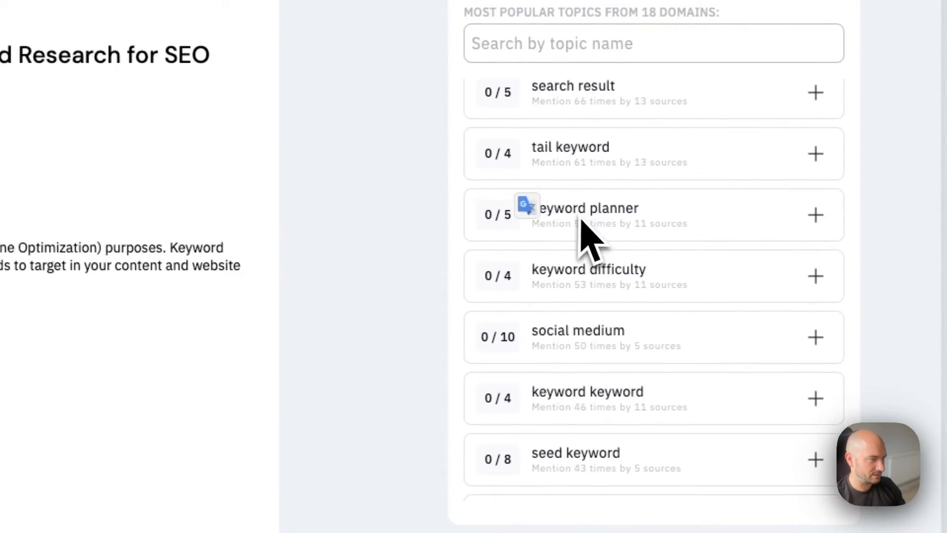
pyautogui.scroll(-1, 624, 192)
pyautogui.moveTo(638, 138); pyautogui.dragTo(560, 138)
pyautogui.scroll(-1, 564, 169)
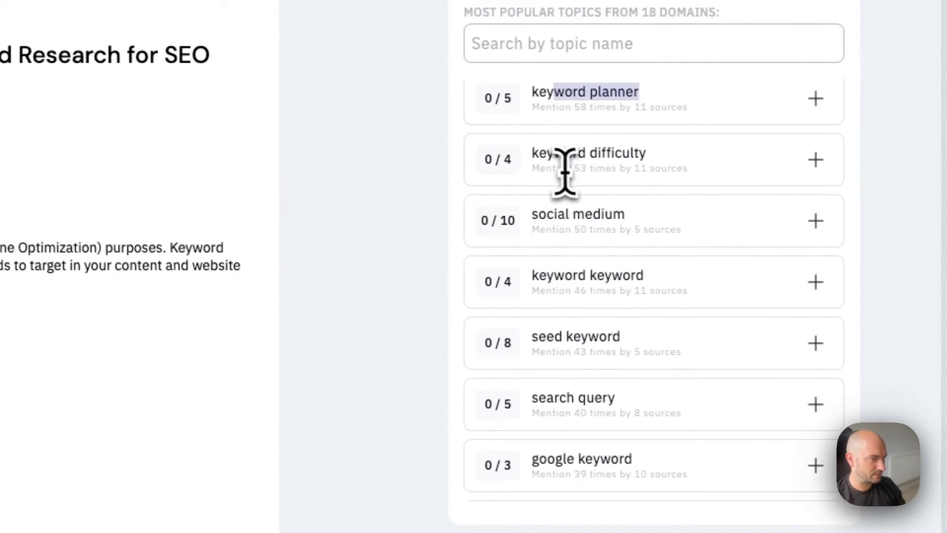
pyautogui.moveTo(635, 154); pyautogui.dragTo(590, 155)
pyautogui.scroll(-1, 585, 165)
pyautogui.scroll(-2, 585, 166)
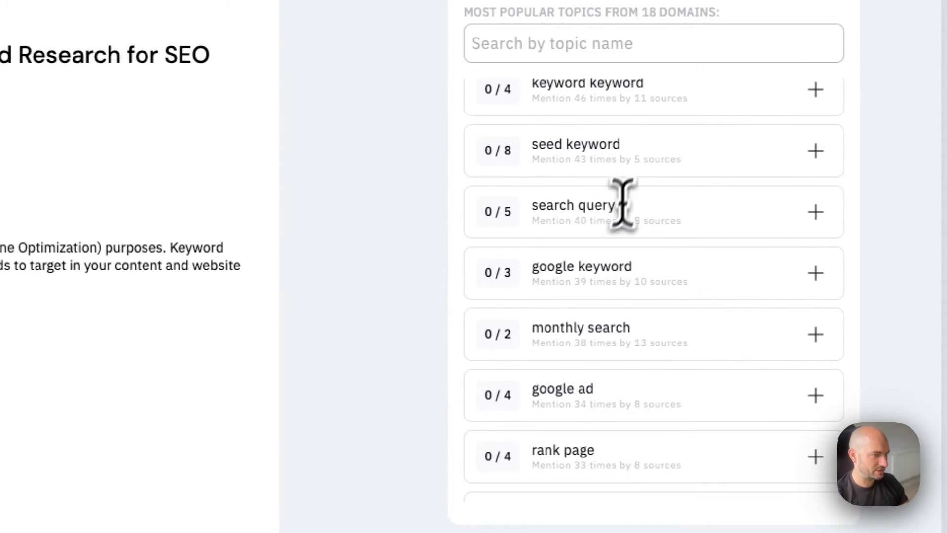
pyautogui.scroll(-2, 621, 221)
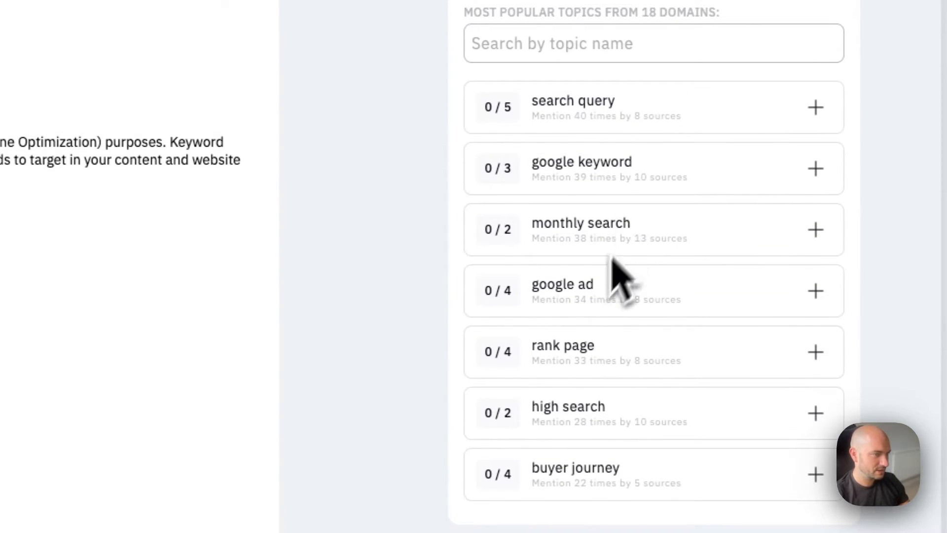
pyautogui.scroll(10, 583, 359)
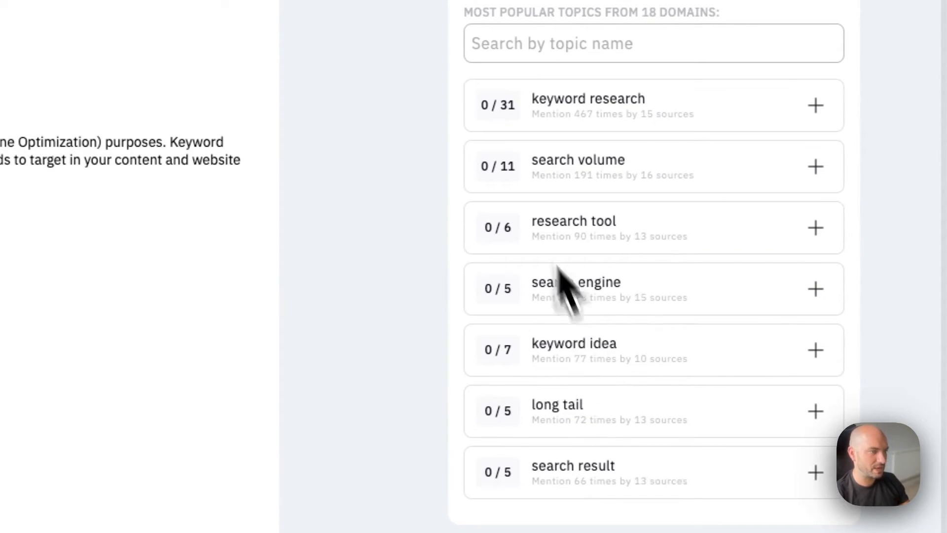
# - Highlight the target mention count for "keyword research" and look through the article's outline for it
pyautogui.moveTo(650, 101); pyautogui.dragTo(530, 101)
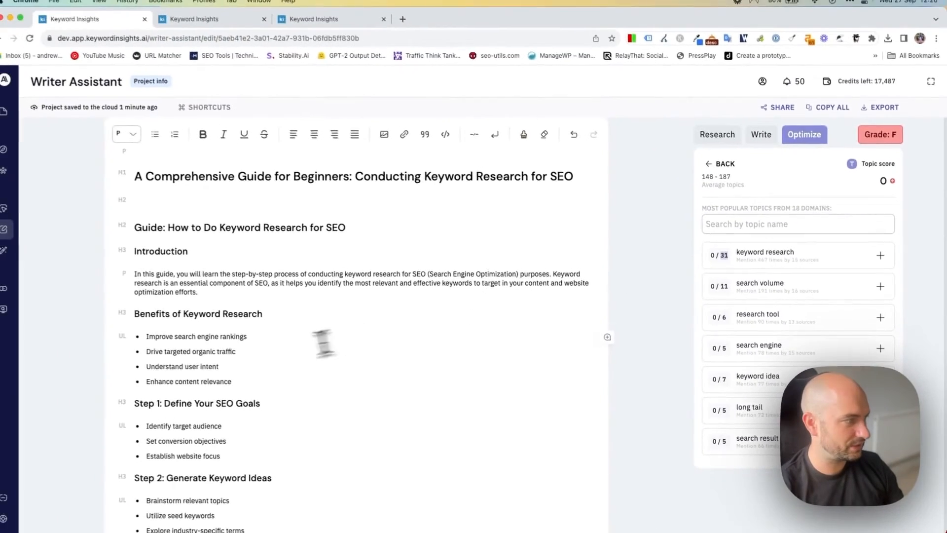
pyautogui.scroll(-10, 227, 333)
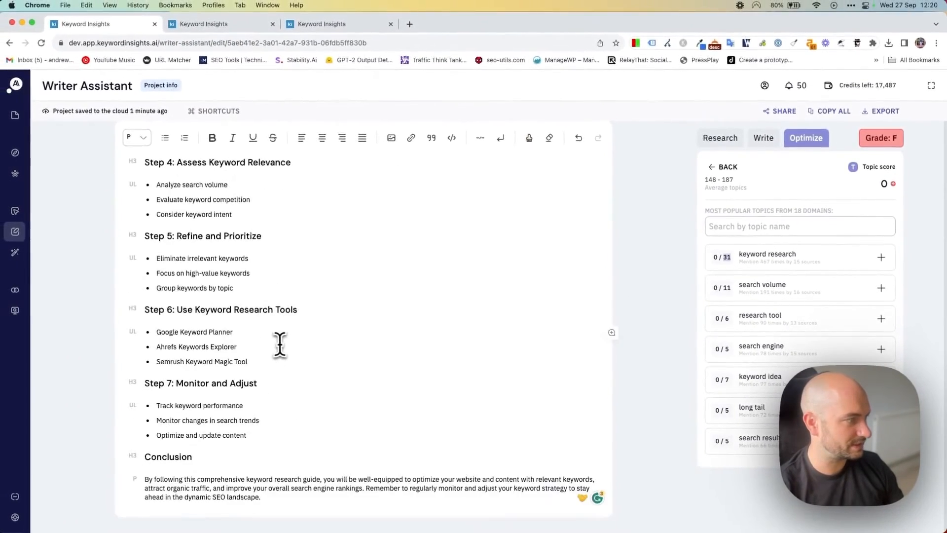
pyautogui.scroll(10, 186, 338)
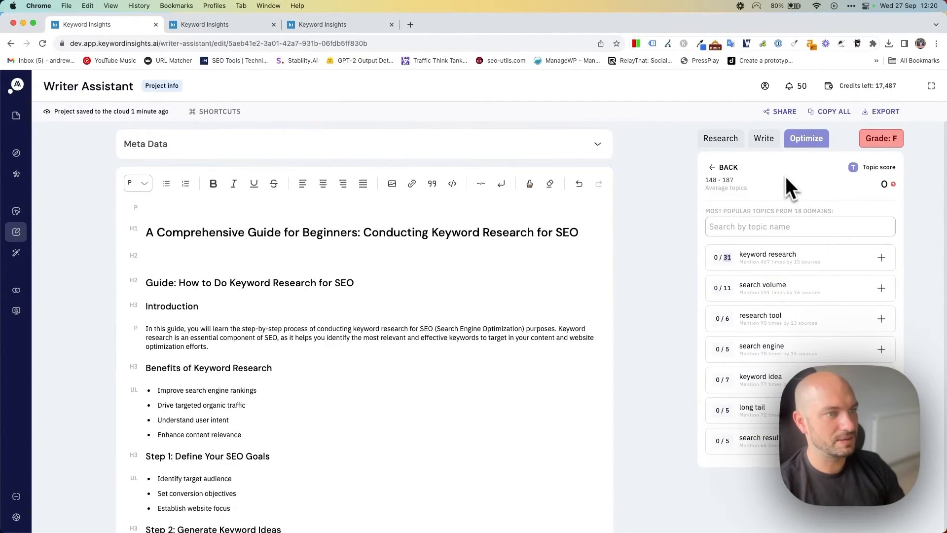
# - Return to the optimization overview, view the Headings element, and open the Keywords element
pyautogui.click(732, 167)
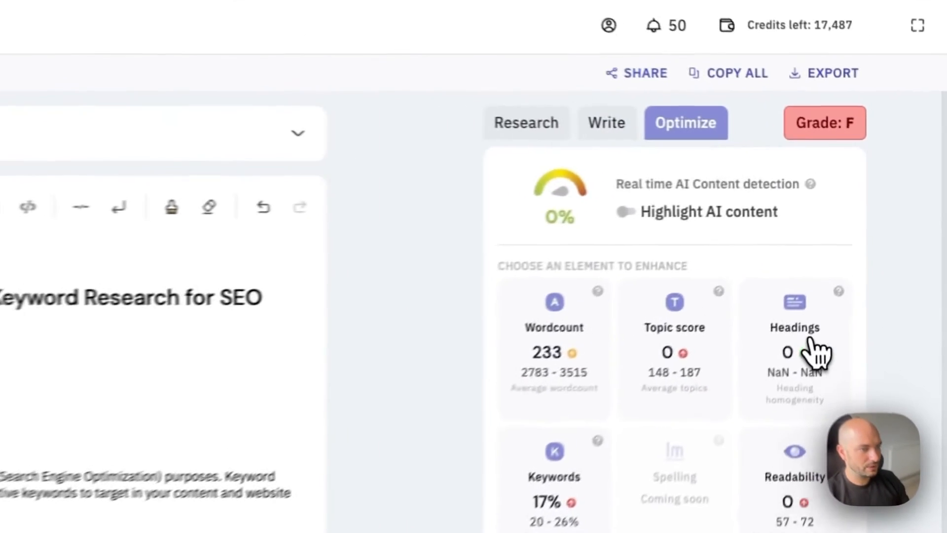
pyautogui.click(872, 261)
pyautogui.click(486, 177)
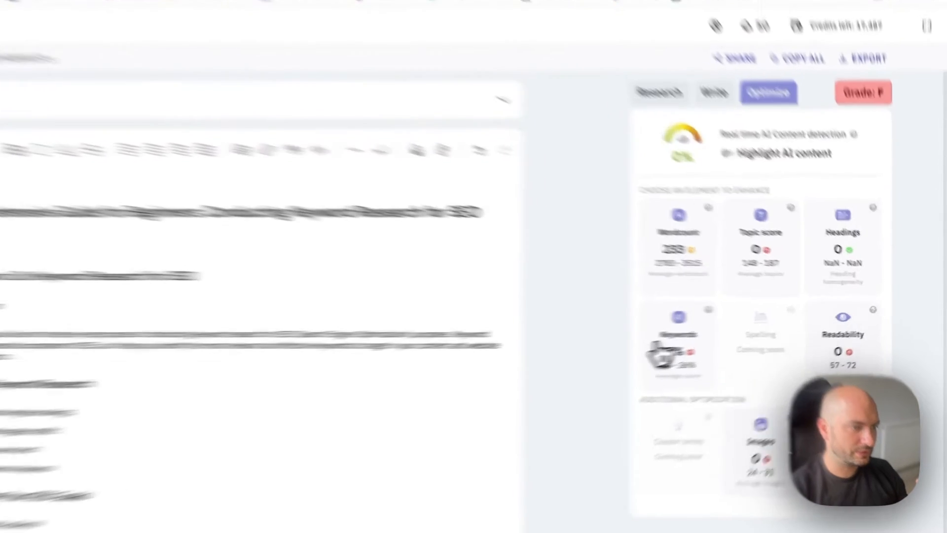
pyautogui.click(721, 342)
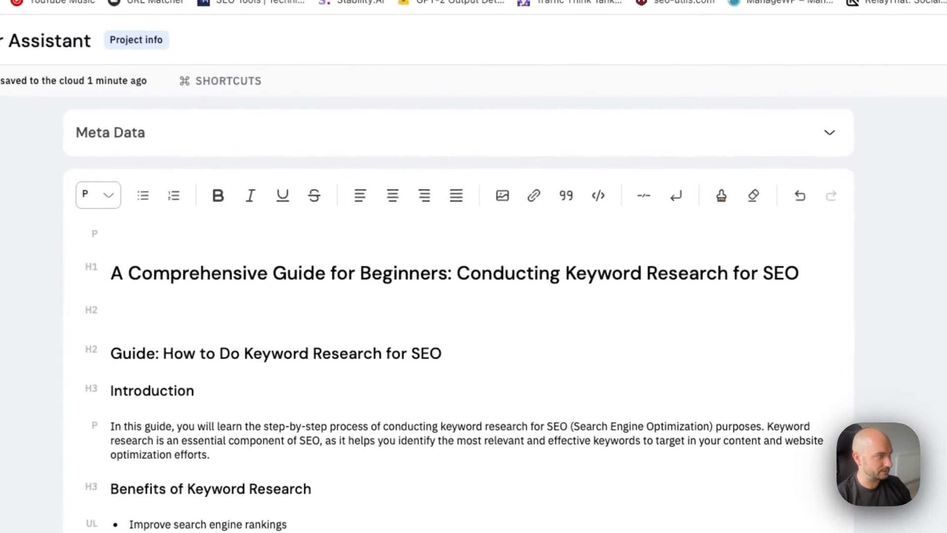
# - Expand the article's meta data and auto-generate both the SEO title and the SEO description
pyautogui.click(495, 165)
pyautogui.click(781, 170)
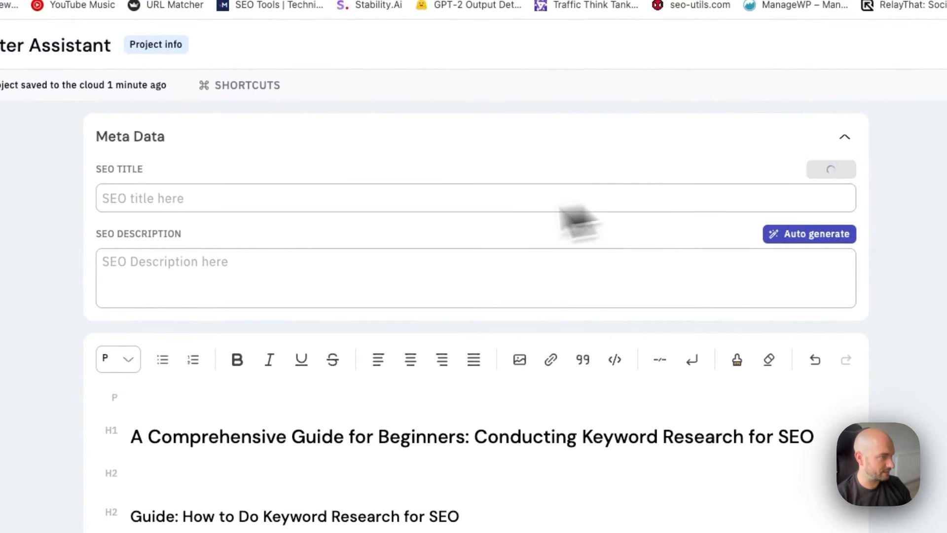
pyautogui.click(795, 237)
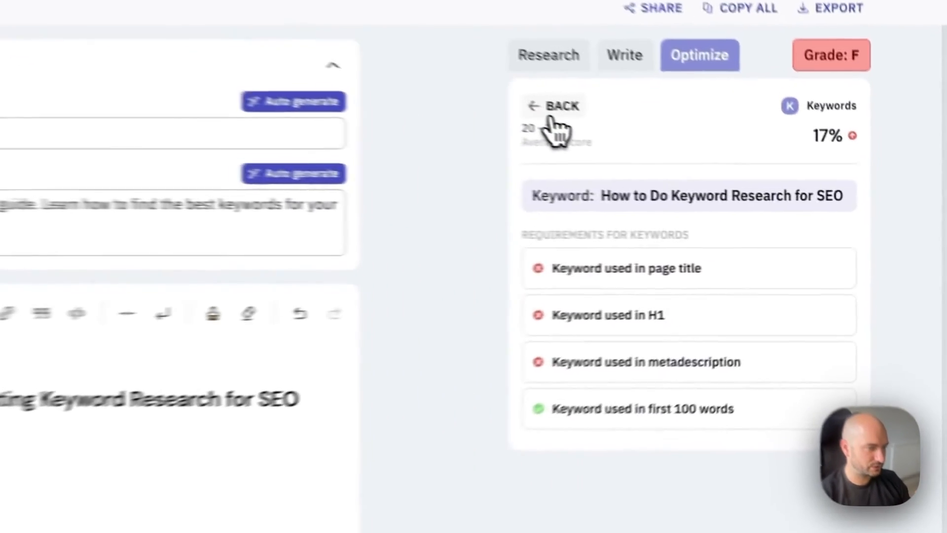
# - Check the AI content highlighting in the optimization overview, and look over the SERP research sources again
pyautogui.click(724, 167)
pyautogui.scroll(-3, 777, 340)
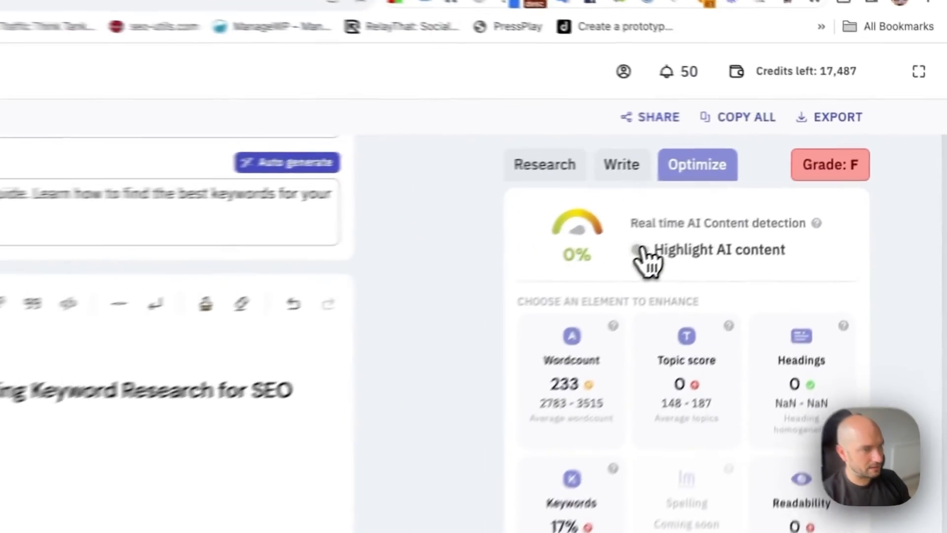
pyautogui.click(776, 186)
pyautogui.click(606, 266)
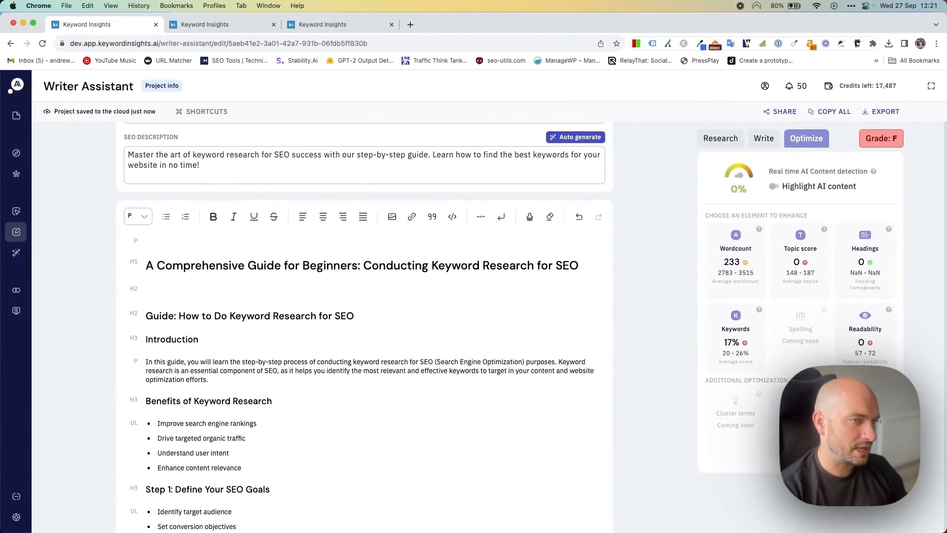
pyautogui.click(720, 140)
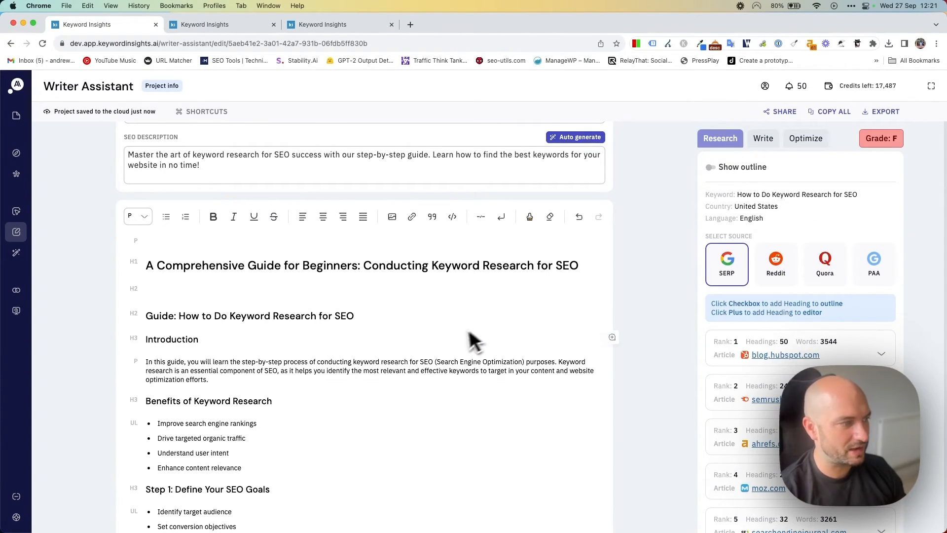
pyautogui.click(803, 140)
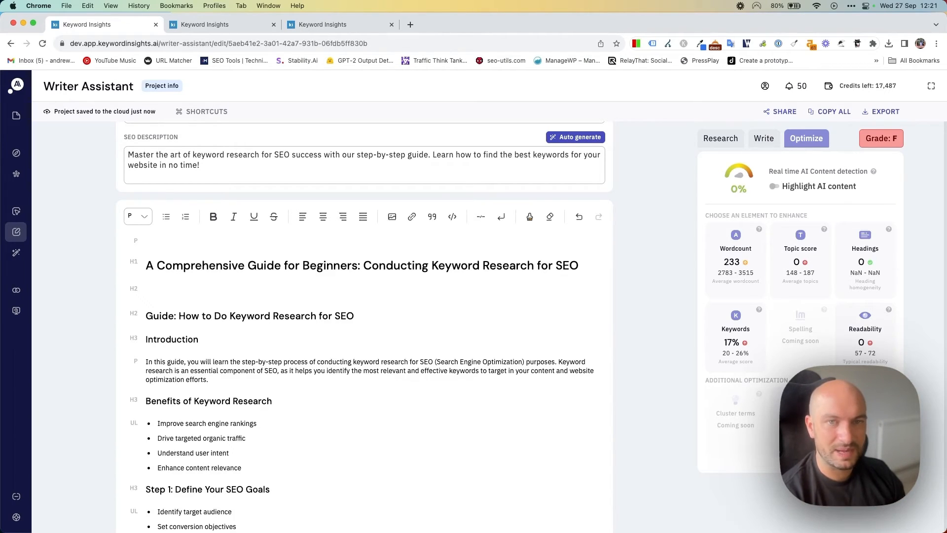
# - Open the Rephrase options for the introduction paragraph, review the writing modes and temperature, and close them without rephrasing
pyautogui.tripleClick(321, 376)
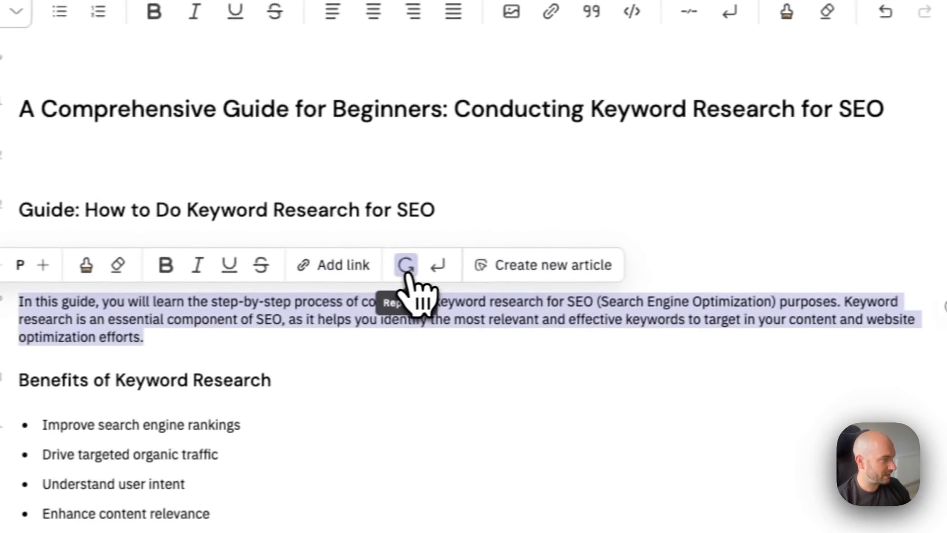
pyautogui.click(406, 269)
pyautogui.moveTo(538, 271); pyautogui.dragTo(564, 275)
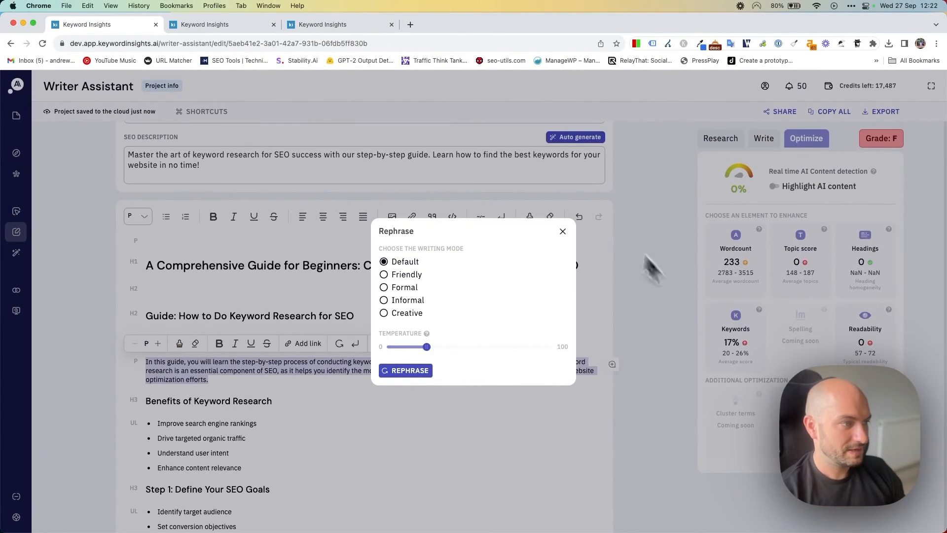
pyautogui.click(566, 233)
# - Show the export formats available for the article
pyautogui.moveTo(21, 148)
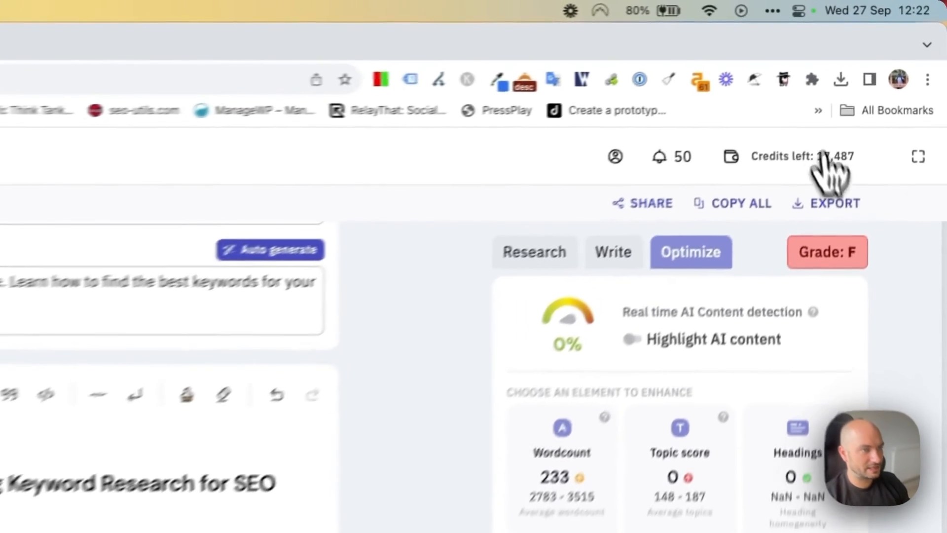
pyautogui.click(882, 111)
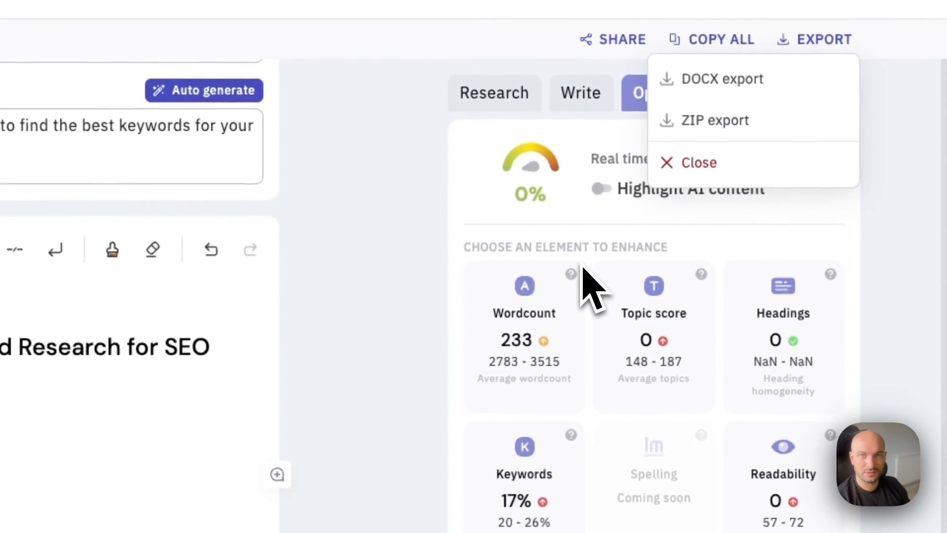